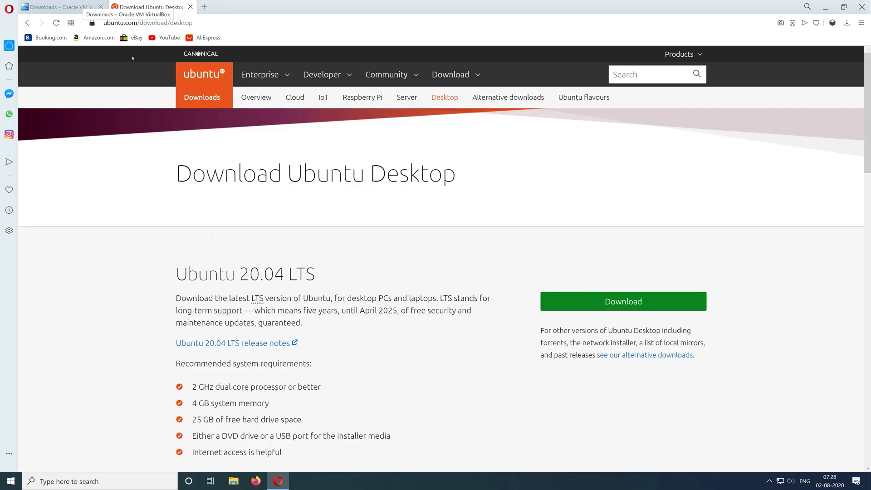
Download the Ubuntu 20.04 LTS desktop image, the VirtualBox 6.1.12 Windows installer and the Extension Pack for all supported platforms.
click(585, 301)
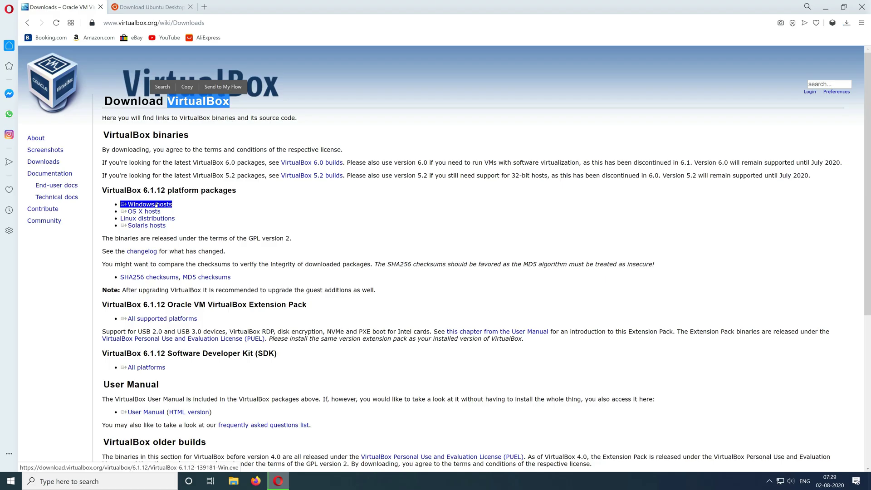
click(156, 205)
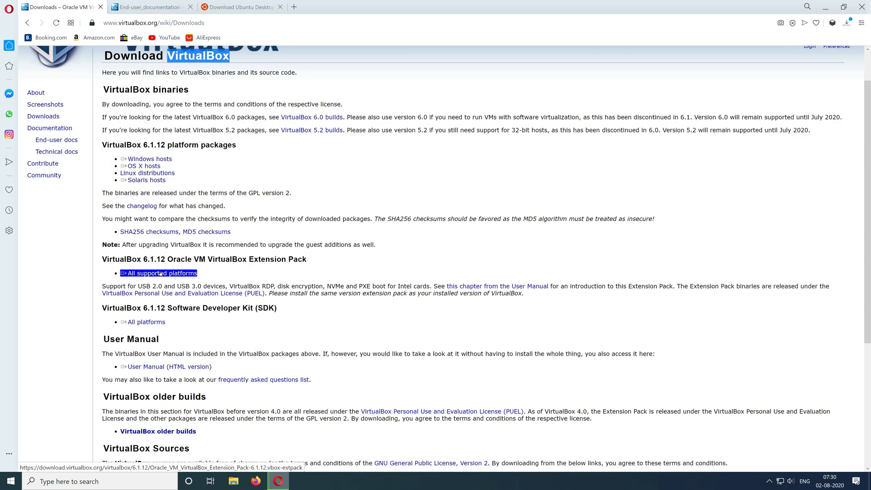
click(160, 274)
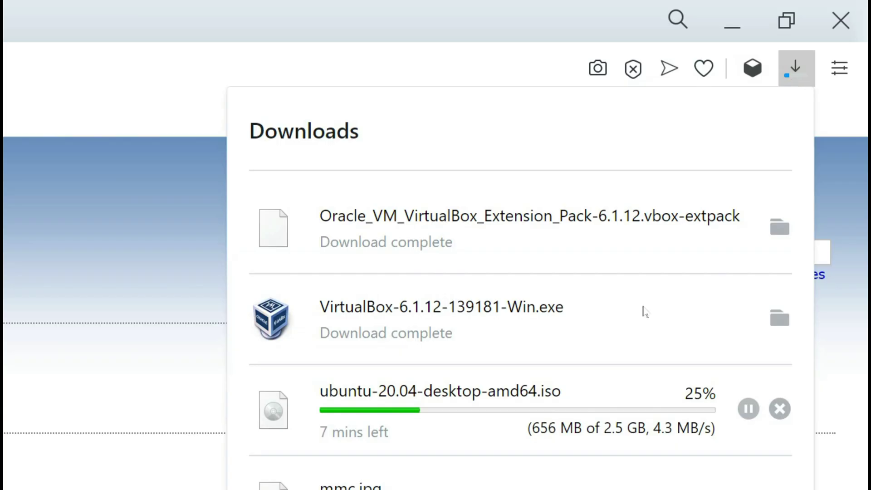
Run the downloaded VirtualBox-6.1.12-139181-Win.exe and accept the default features, install location, shortcuts and file associations.
click(476, 326)
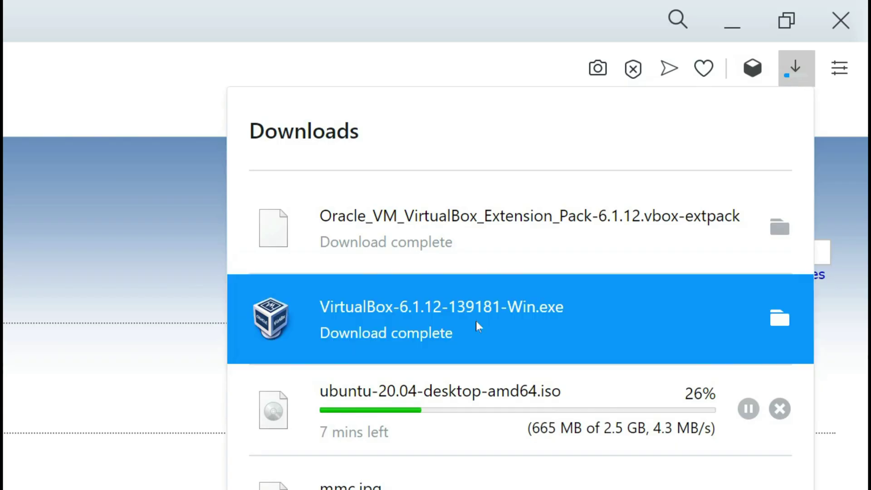
click(476, 320)
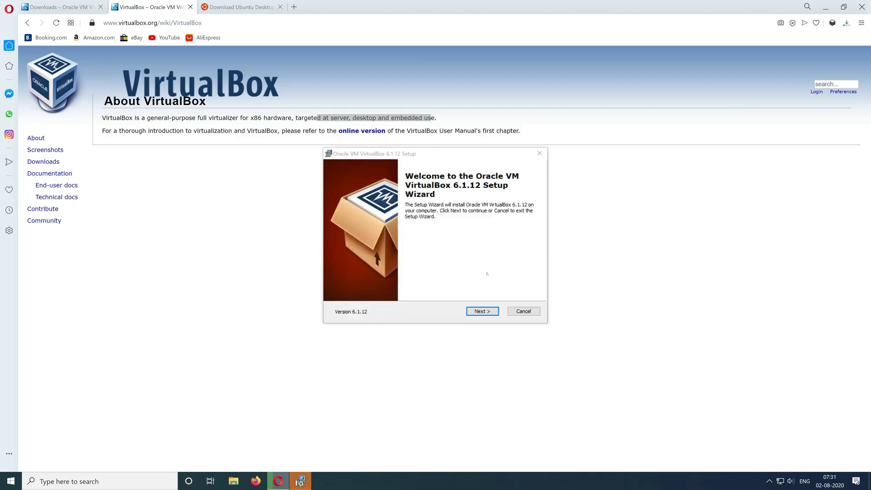
click(485, 312)
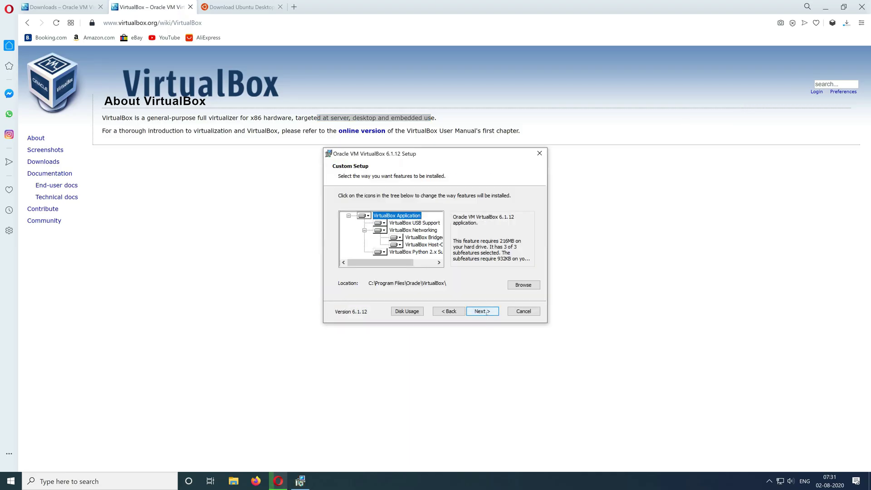
click(486, 312)
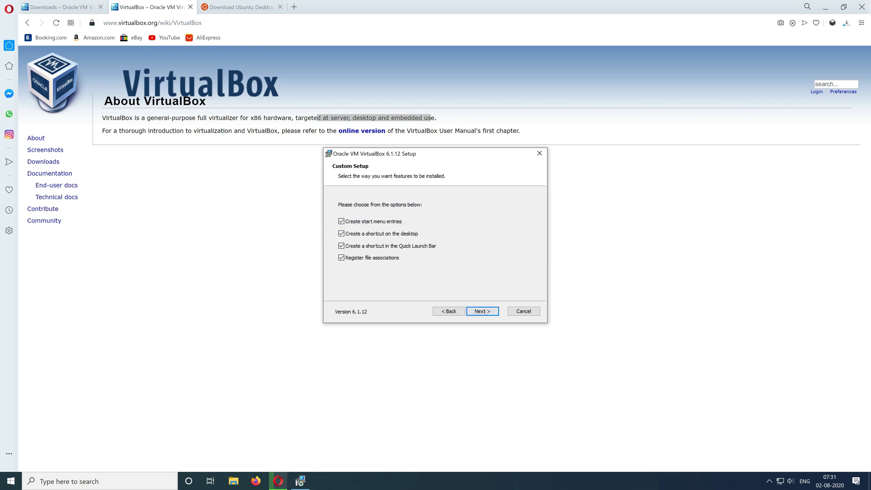
click(483, 312)
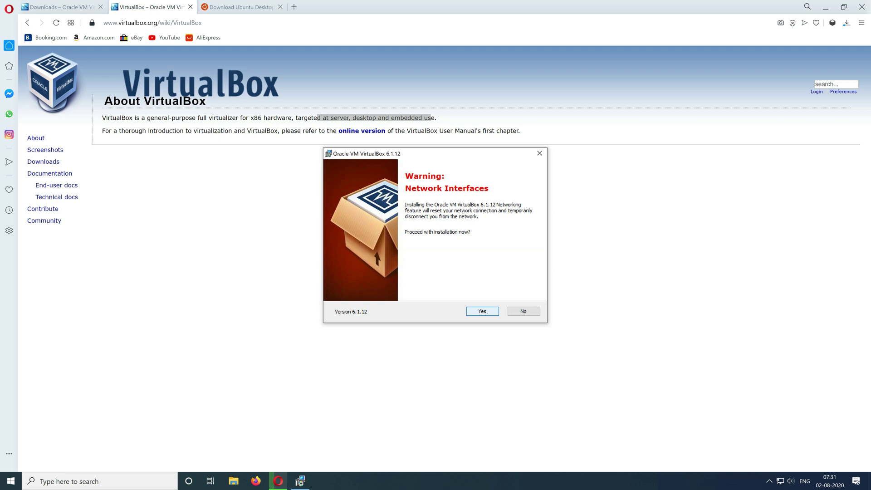
click(483, 313)
click(488, 312)
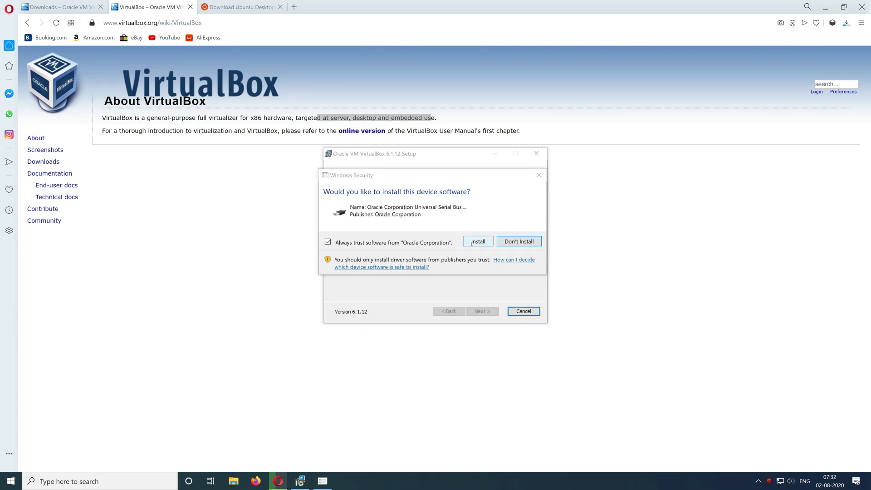
click(472, 243)
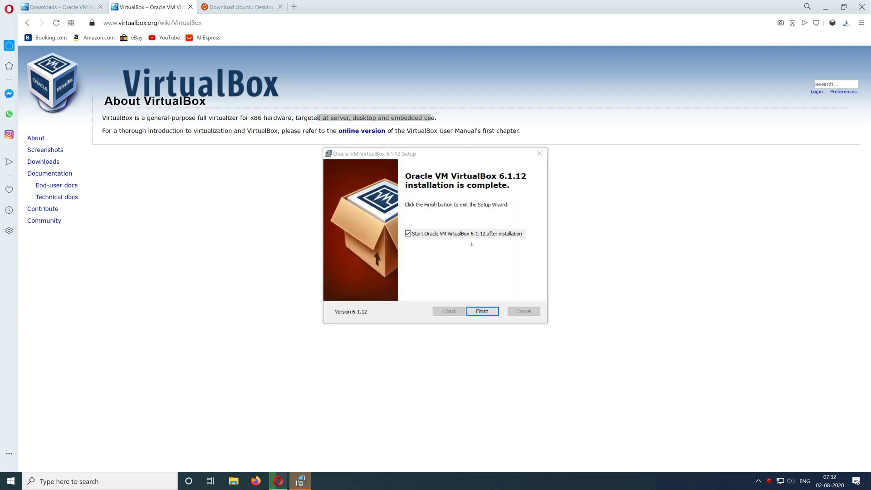
click(474, 312)
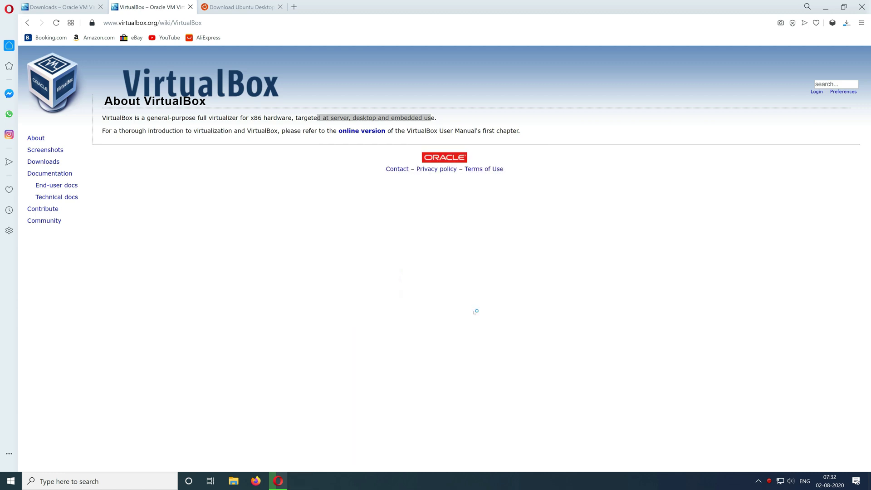
Open the About VirtualBox information to check the installed version.
click(273, 137)
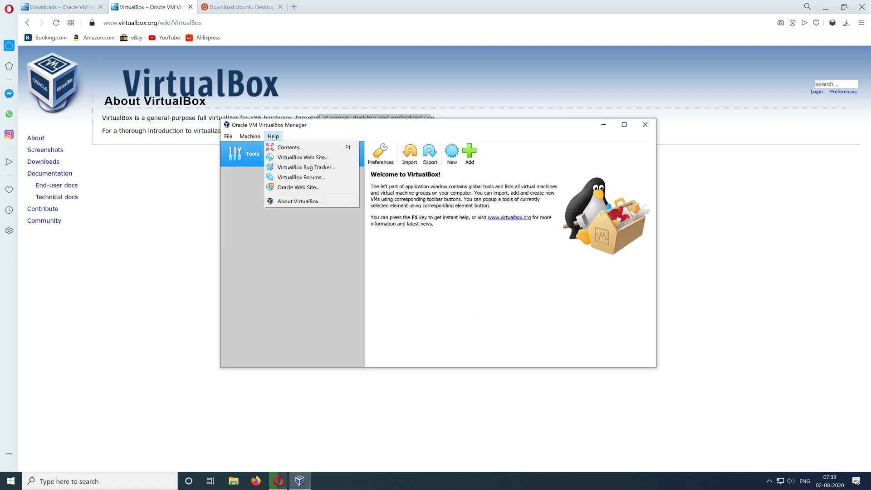
click(283, 201)
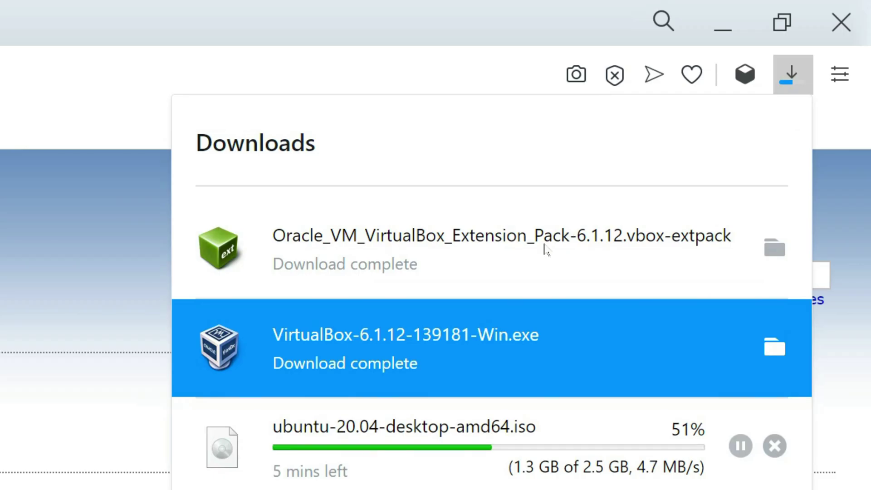
Install the downloaded Oracle VM VirtualBox Extension Pack 6.1.12 and agree to its license.
click(545, 248)
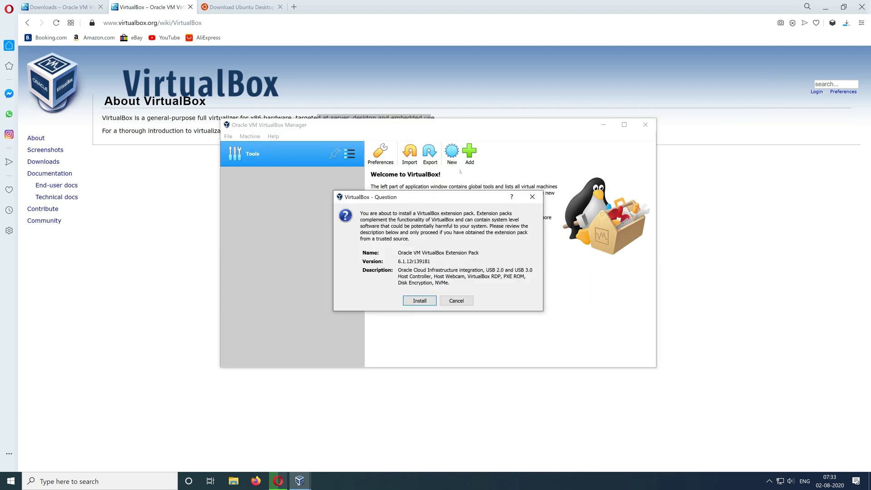
click(428, 302)
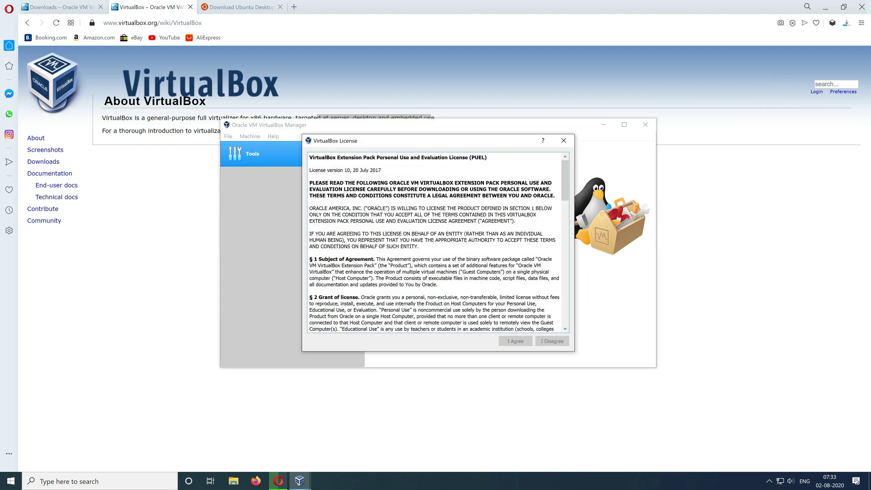
scroll(446, 286, down, 15)
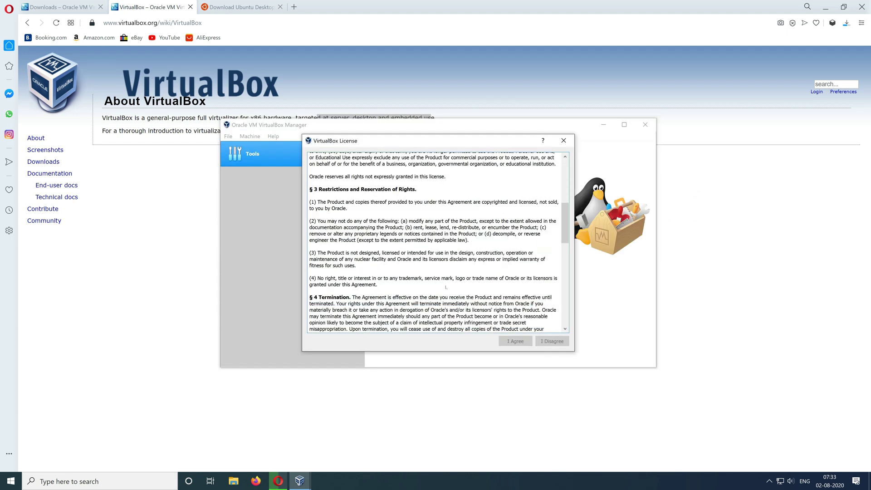
scroll(446, 287, down, 5)
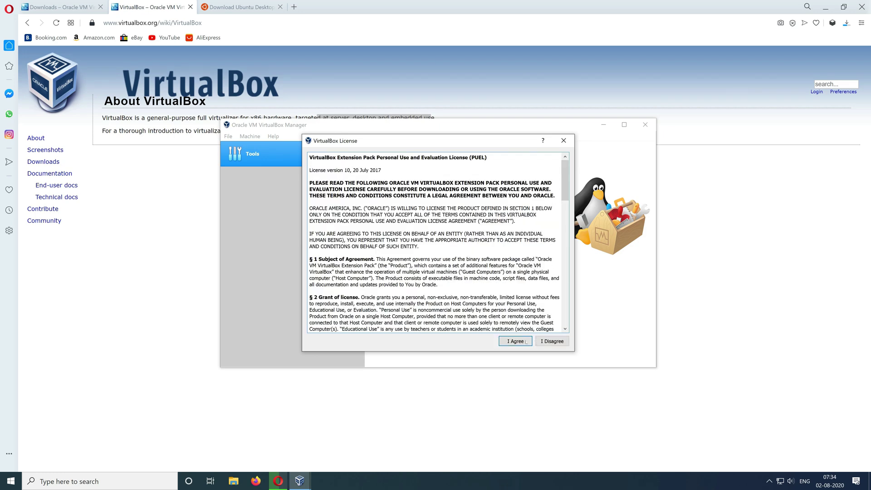
click(516, 341)
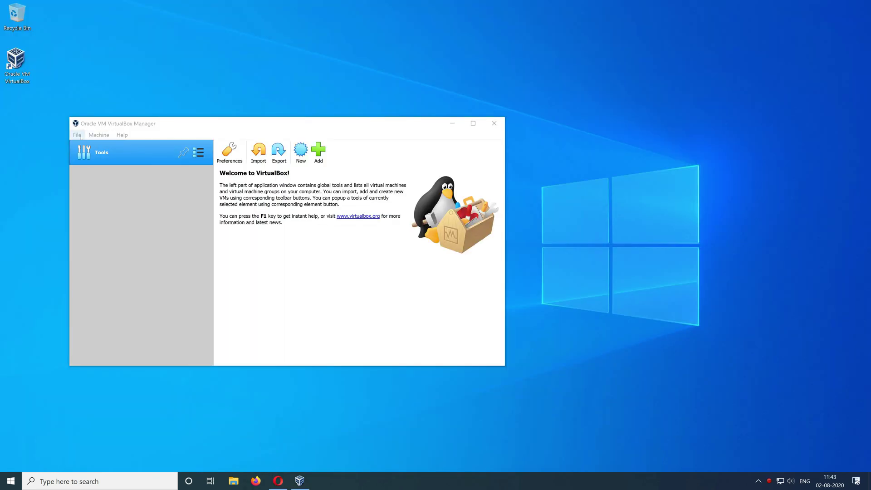
Start a new virtual machine named Ubuntu 20.04 with type Linux and version Ubuntu (64-bit), keeping the default machine folder.
click(77, 135)
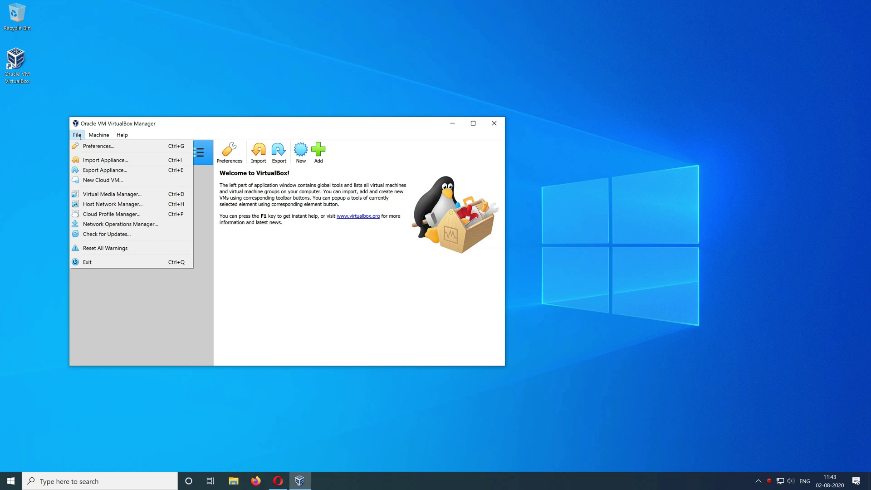
click(80, 135)
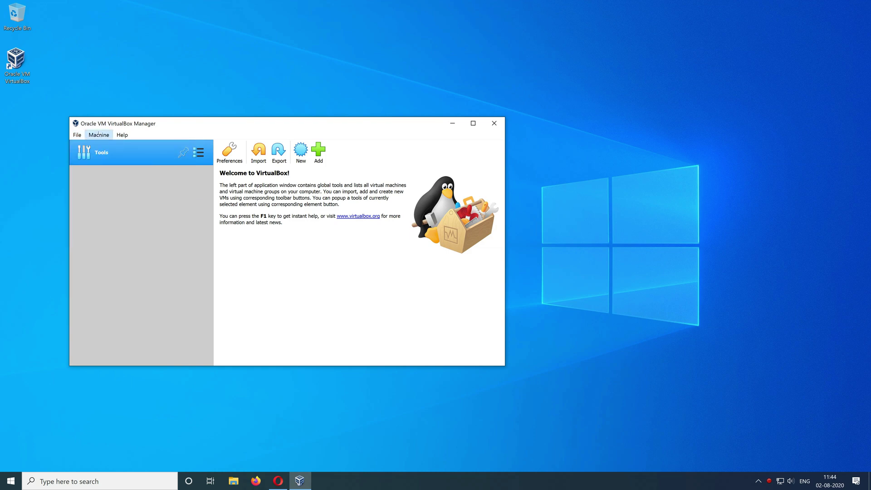
click(99, 134)
click(104, 145)
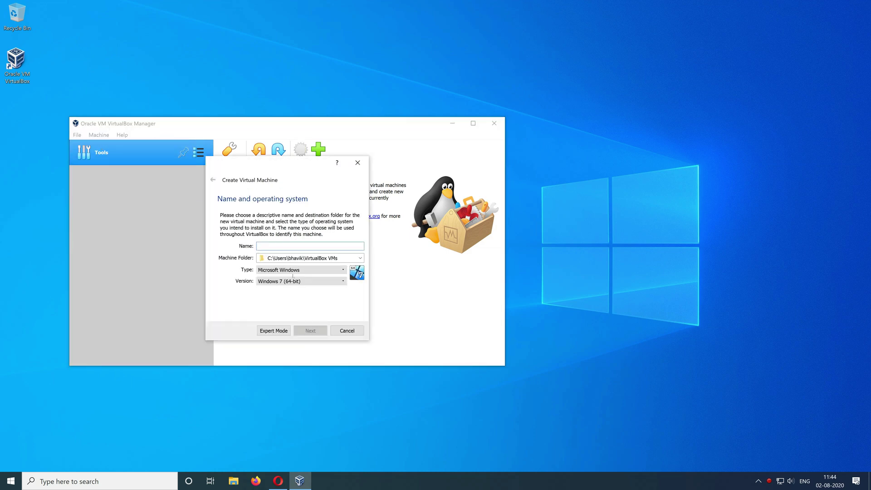
text(Ubuntu)
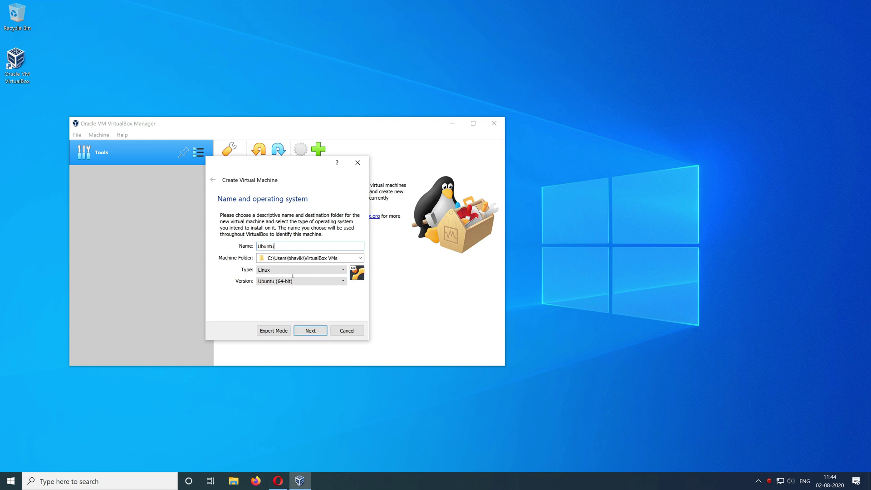
text( 0.0420.04)
click(310, 331)
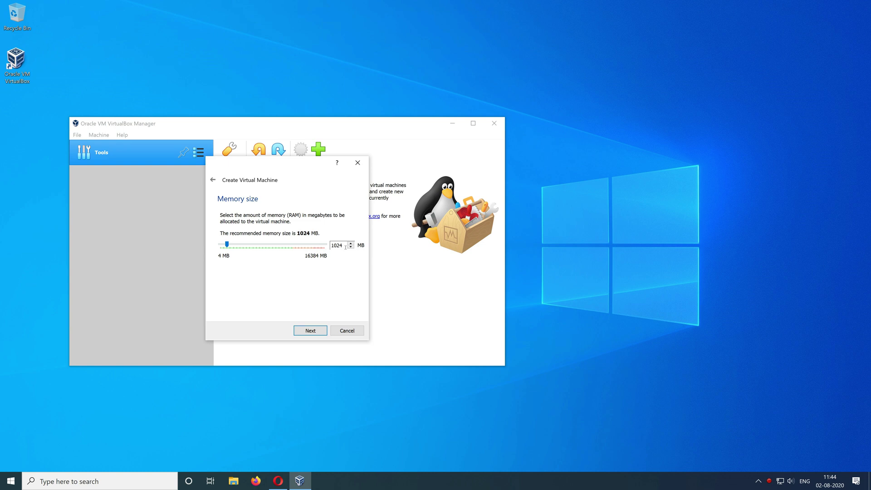
Set the new virtual machine's memory size to 4096 MB.
double_click(327, 245)
text(4096)
click(315, 331)
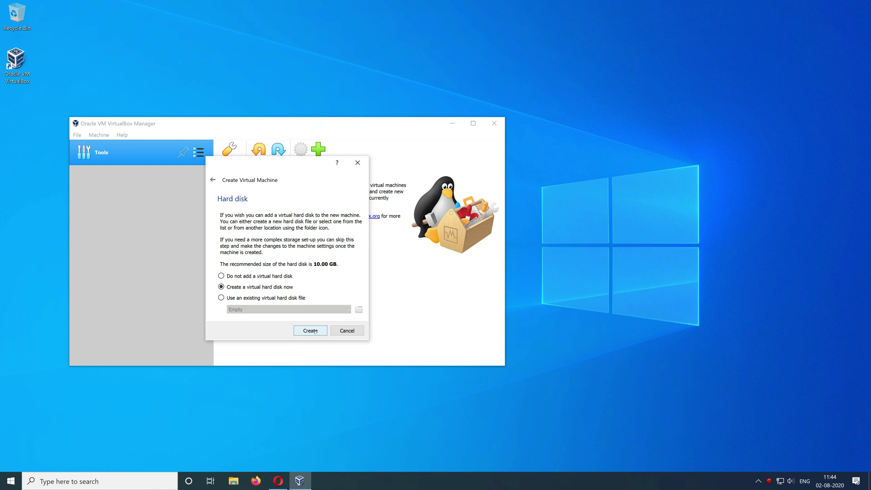
Create a new dynamically allocated virtual hard disk of 100 GB for the machine, keeping the default disk file type and location.
click(316, 331)
click(322, 345)
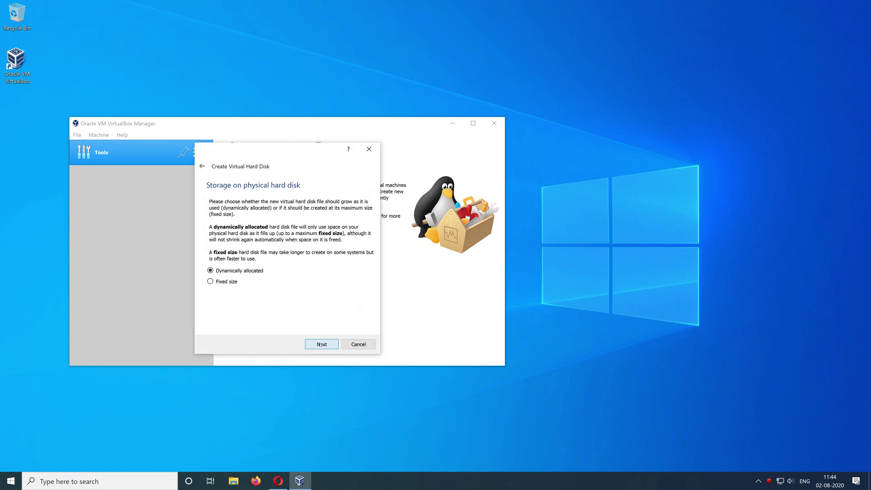
click(322, 345)
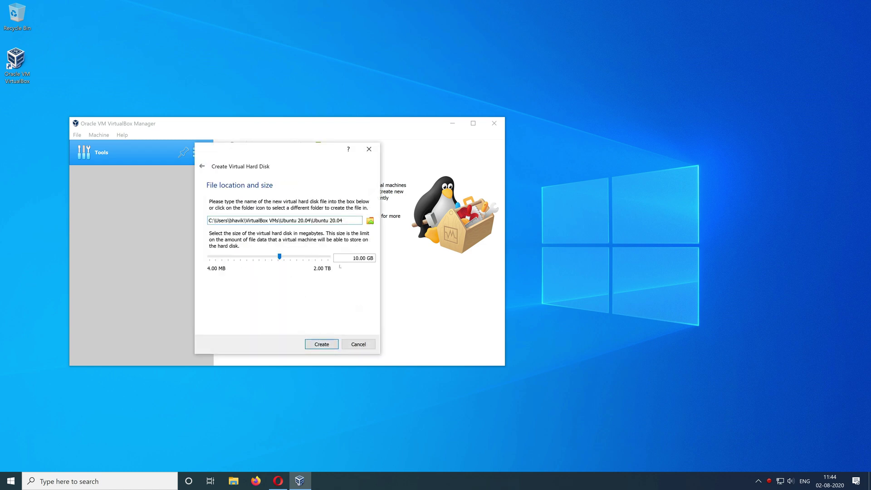
click(354, 260)
text(0)
click(320, 344)
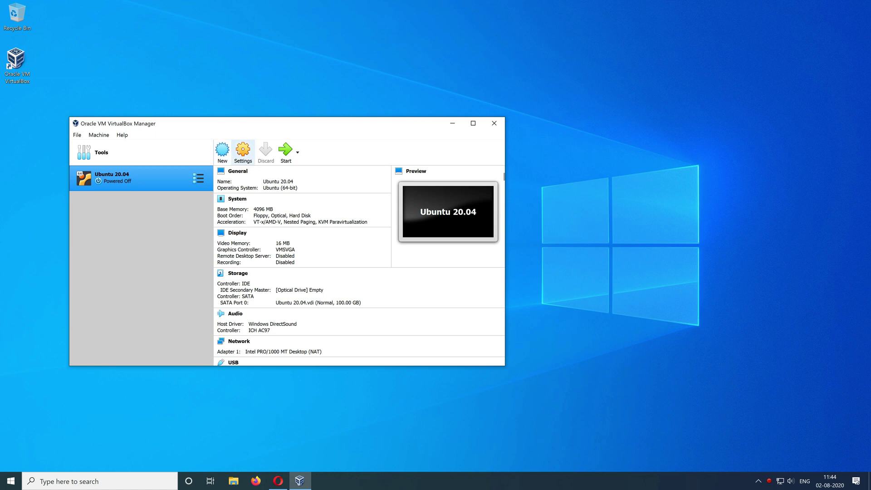
Load ubuntu-20.04-desktop-amd64.iso into the Ubuntu 20.04 machine's empty IDE optical drive and start the machine.
click(242, 152)
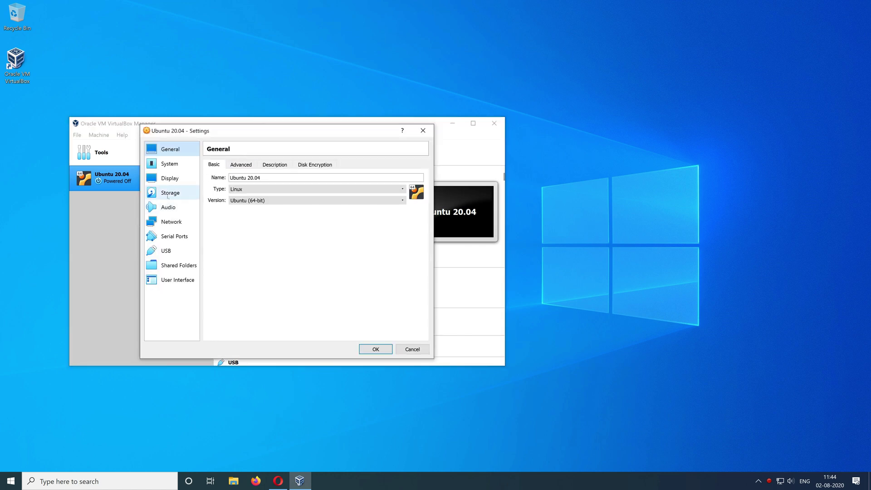
click(167, 198)
click(238, 186)
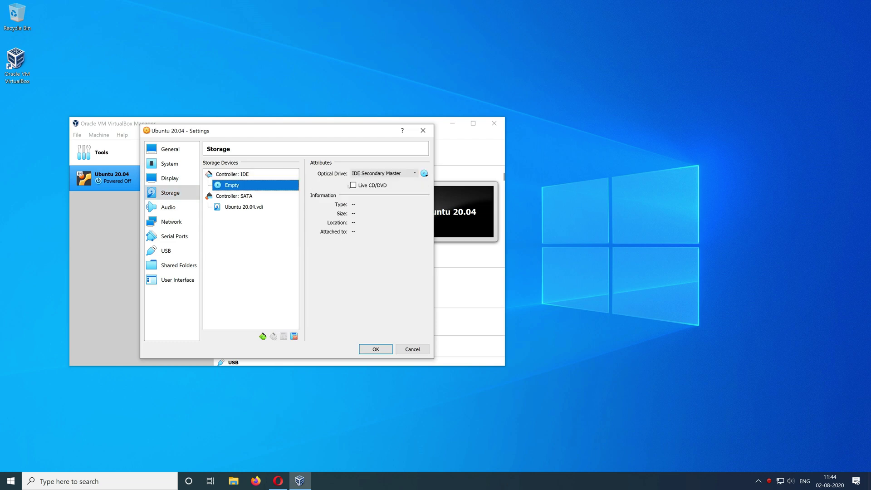
click(425, 173)
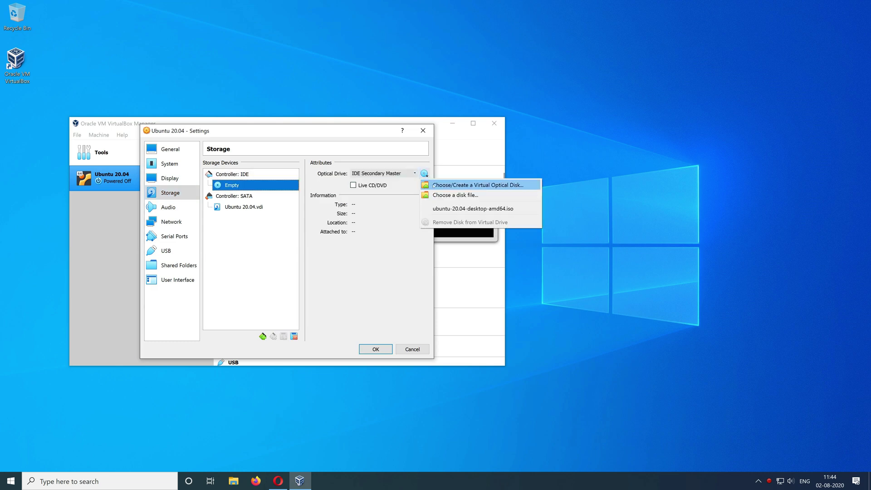
click(458, 196)
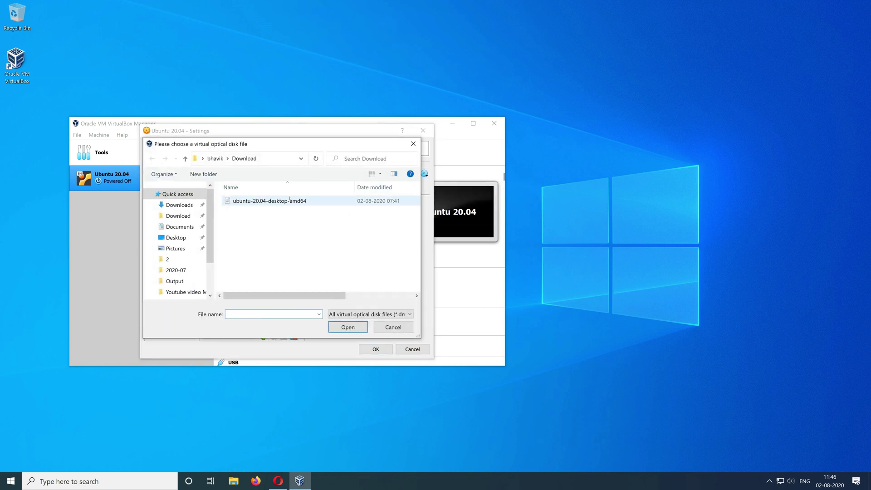
click(260, 200)
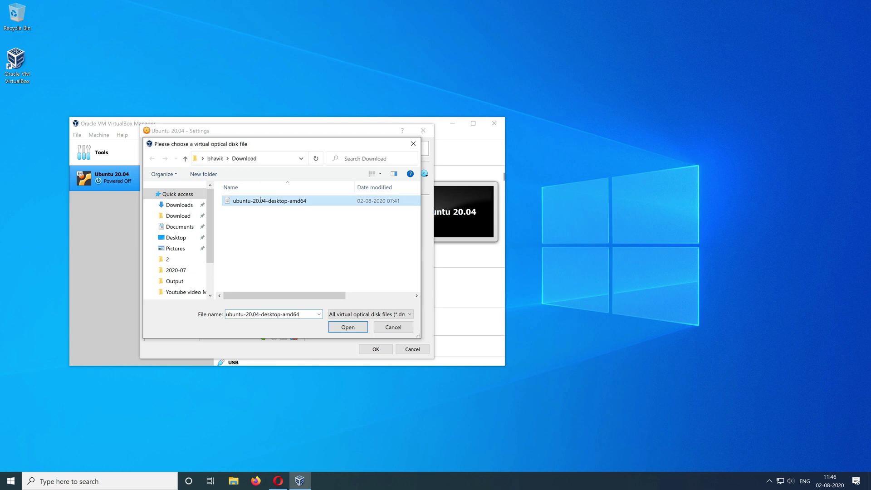
click(333, 326)
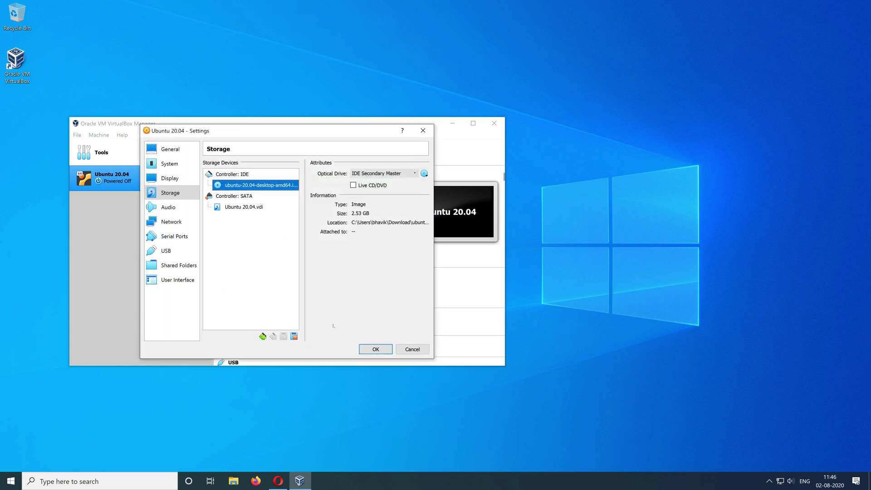
click(375, 349)
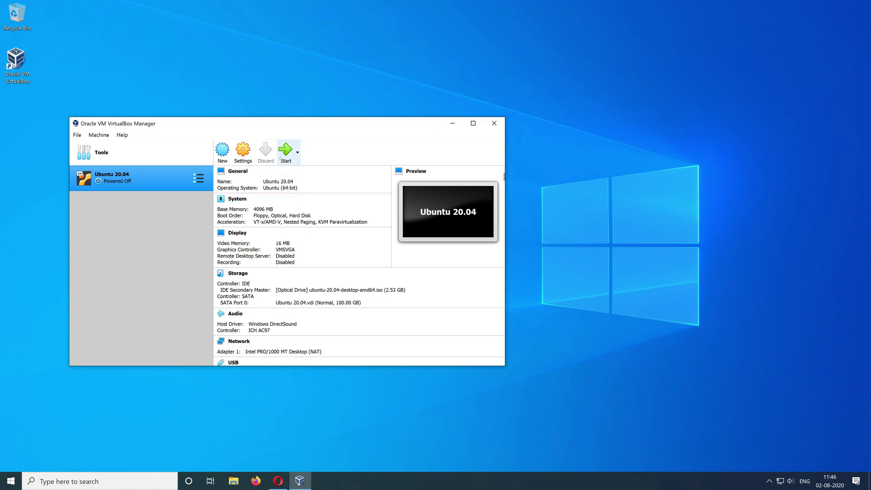
click(281, 159)
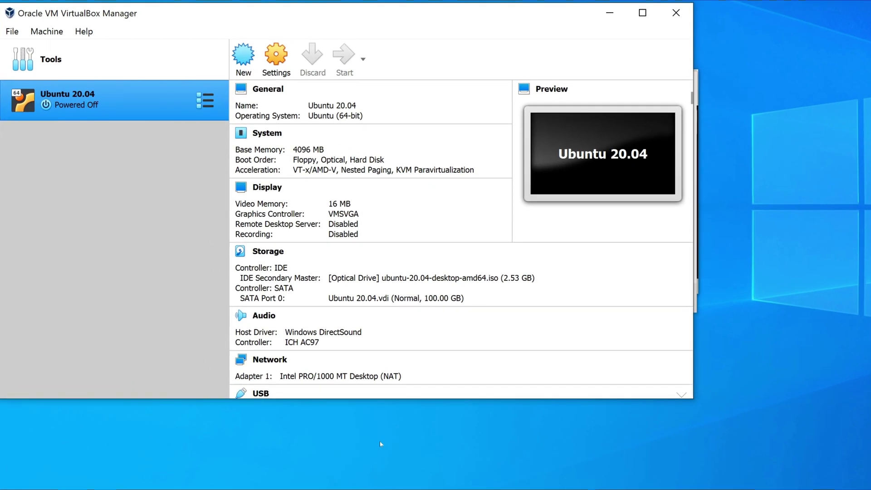
Start the Ubuntu 20.04 machine with ubuntu-20.04-desktop-amd64.iso as the start-up disk and dismiss the keyboard and mouse notices.
click(356, 489)
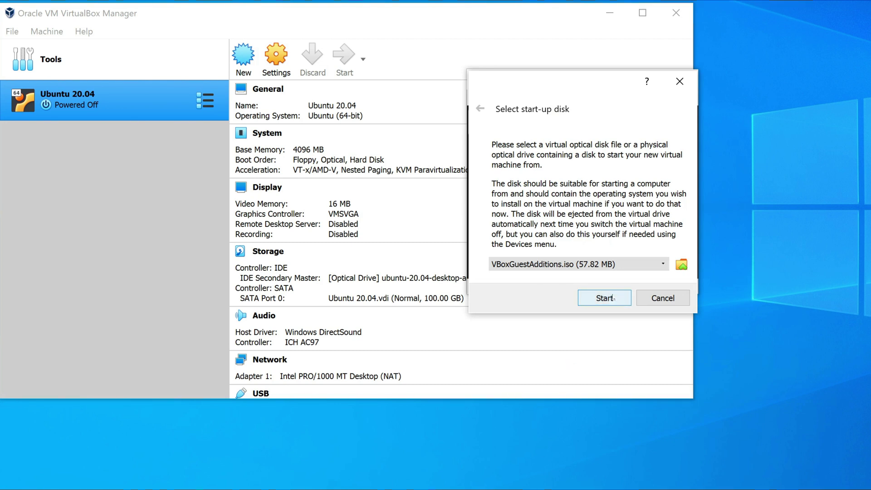
click(622, 267)
click(623, 285)
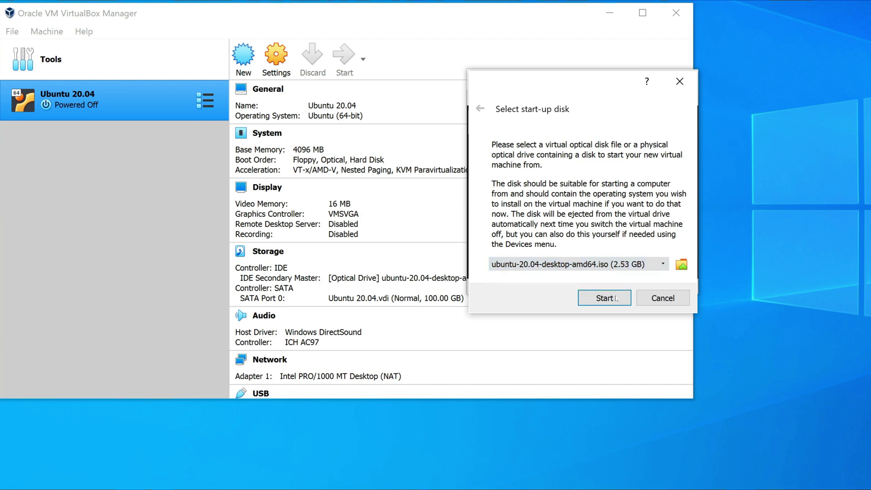
click(616, 299)
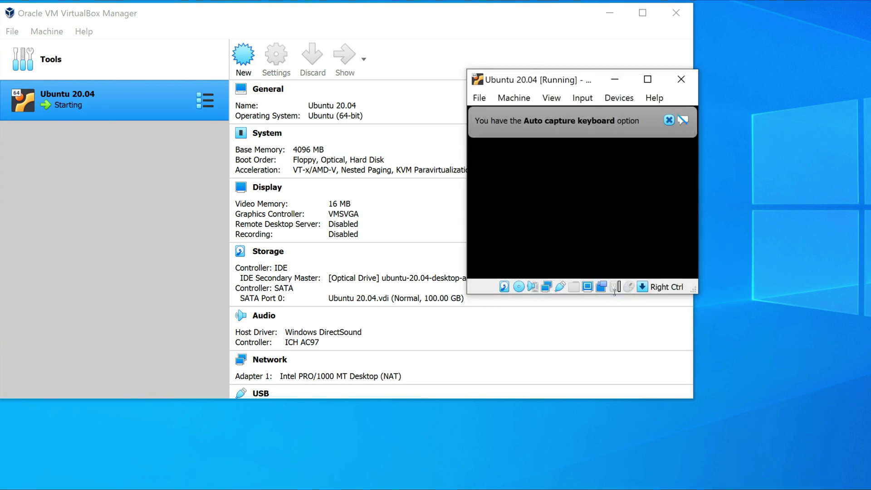
click(669, 121)
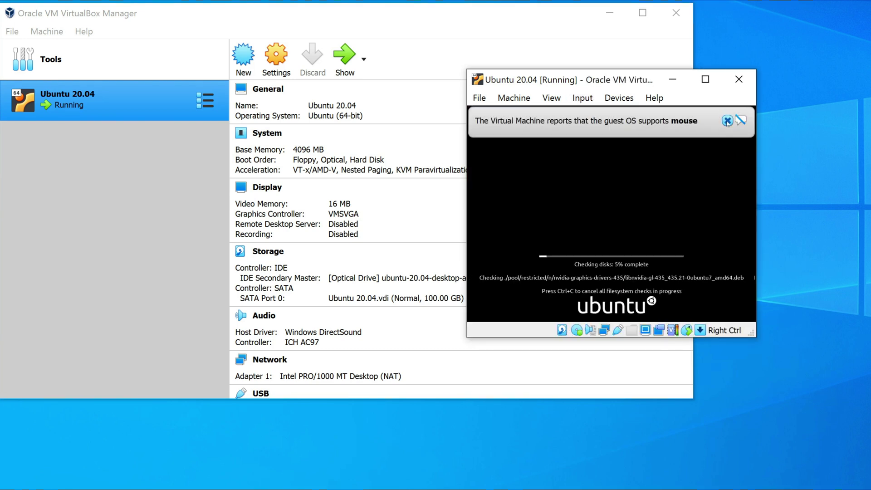
click(727, 120)
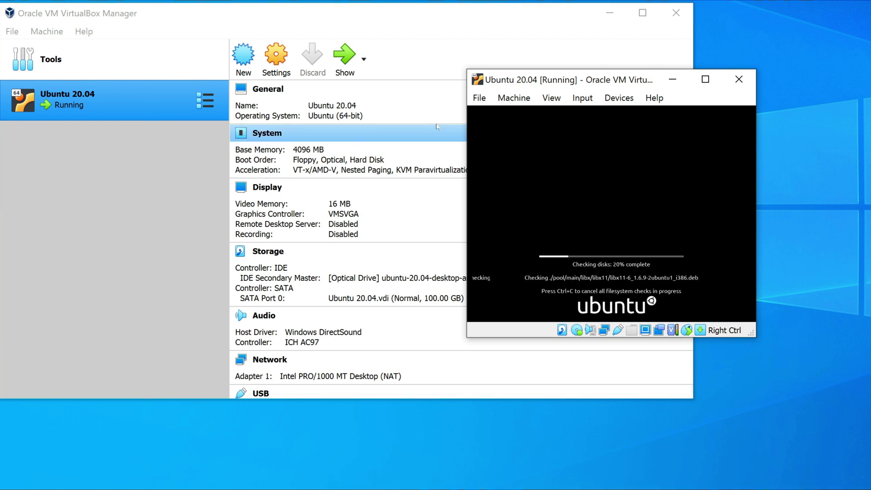
click(481, 99)
mouse_move(512, 102)
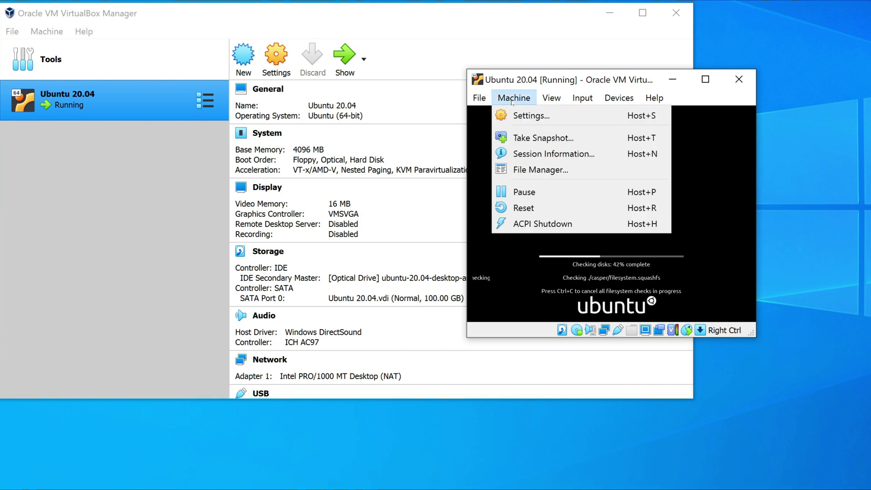
mouse_move(552, 103)
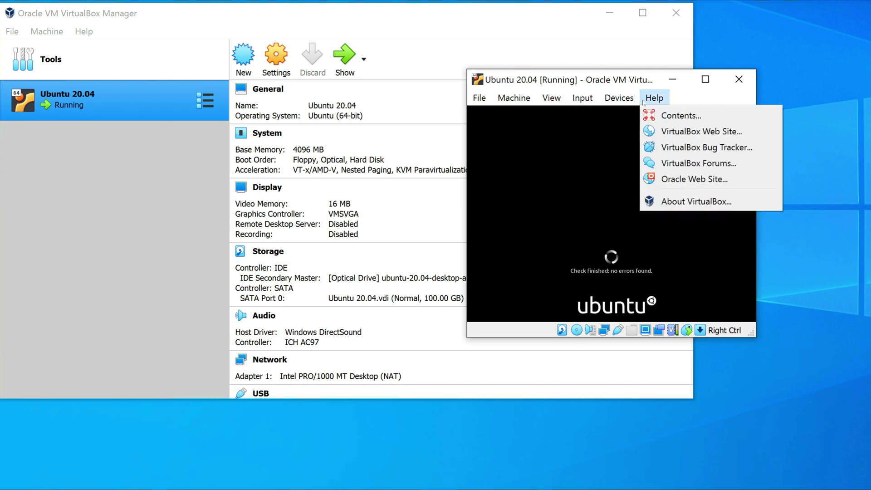
mouse_move(613, 102)
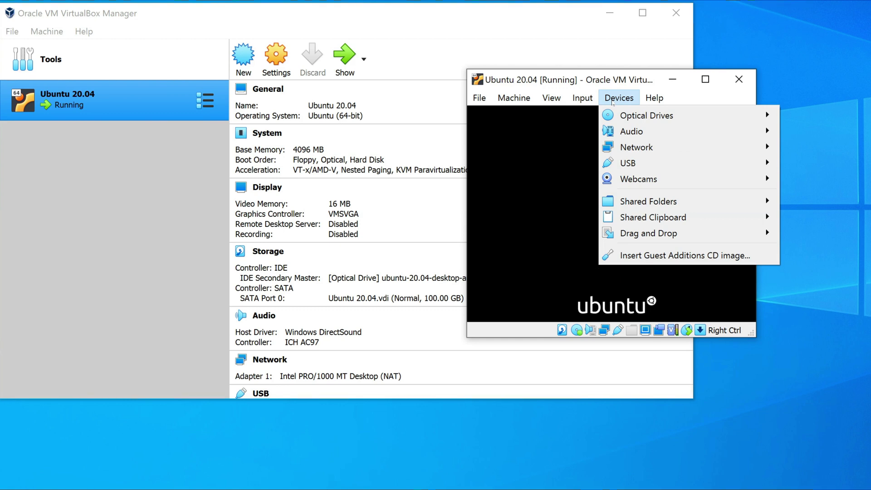
click(848, 292)
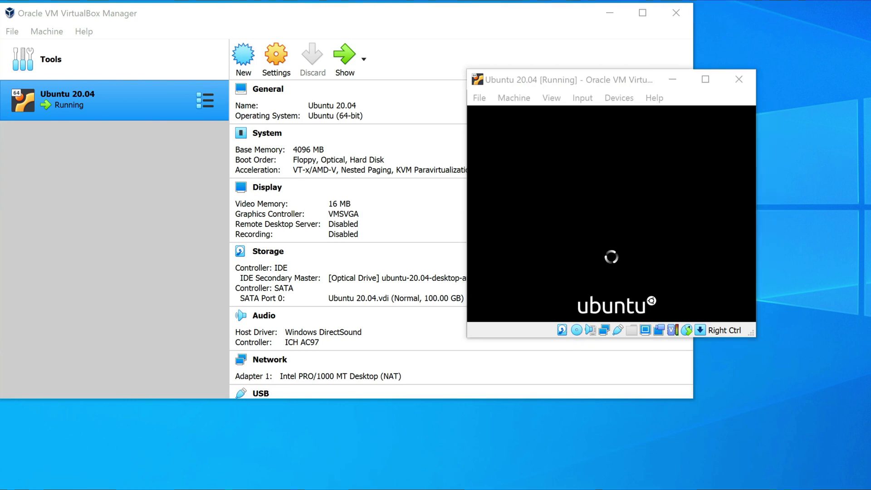
drag(752, 335, 865, 402)
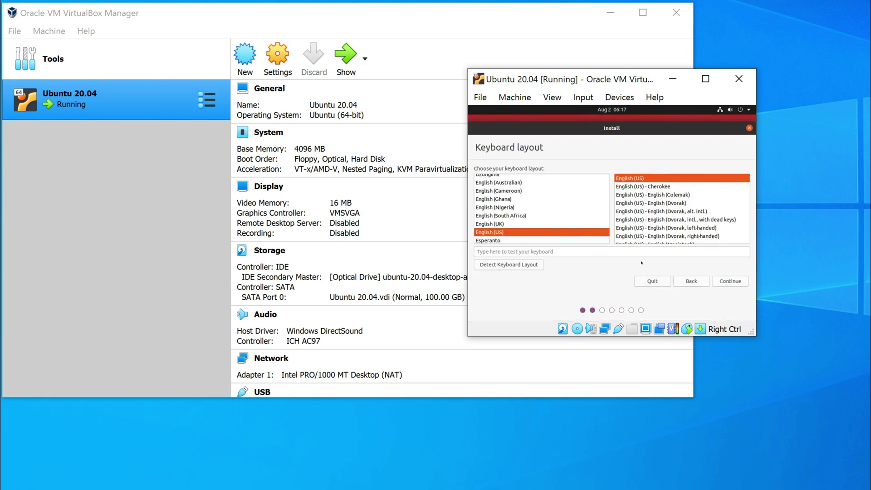
Keep the English (US) keyboard layout and choose a normal installation that downloads updates while installing Ubuntu.
click(738, 282)
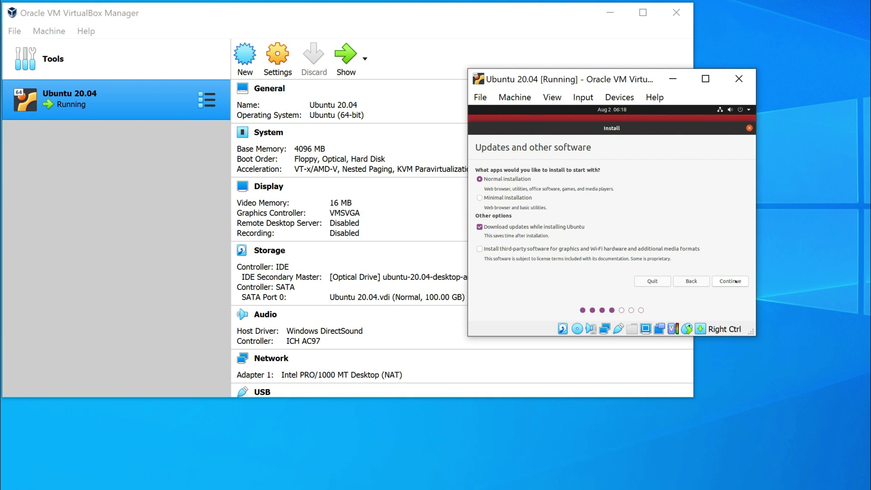
click(736, 281)
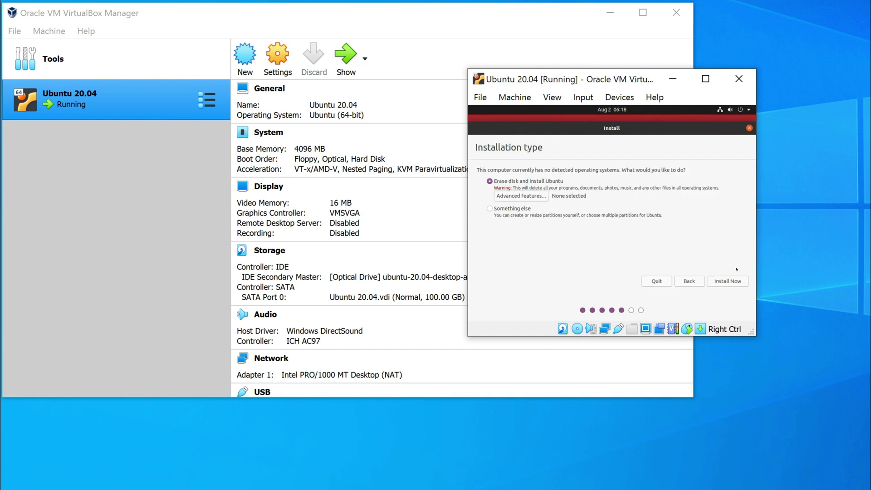
Install Ubuntu by erasing the virtual disk, write the partition changes, and accept Kolkata as the location.
click(742, 283)
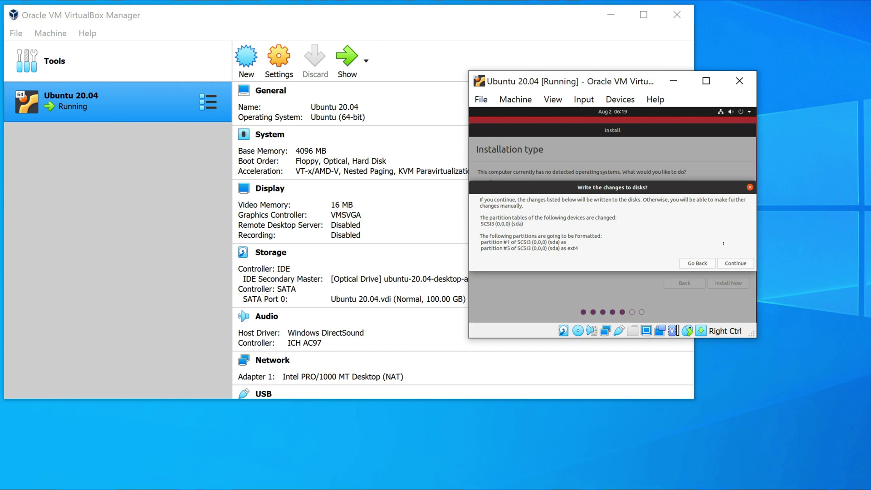
click(731, 263)
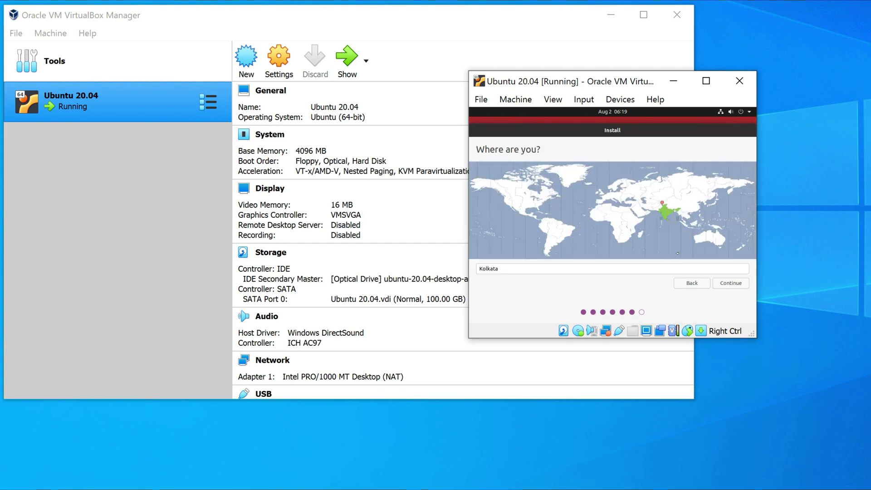
click(739, 283)
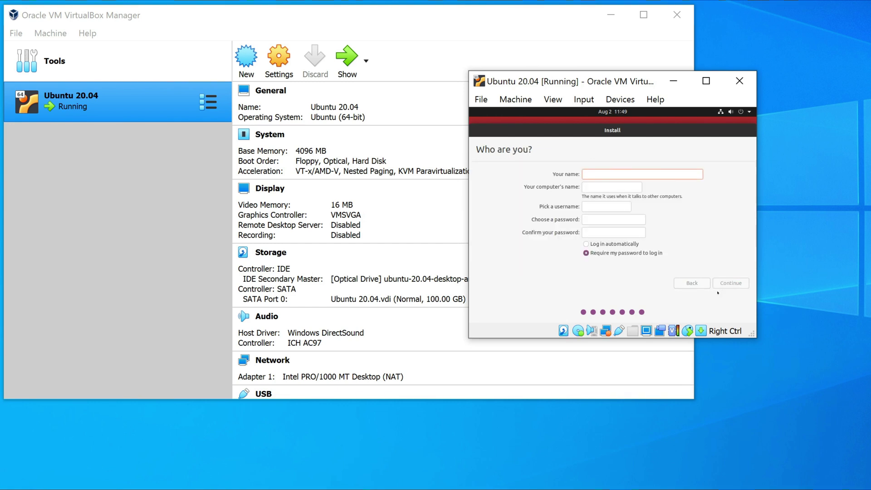
Enter the user's name and account password, keep the suggested computer name and username, and continue with the installation requiring a password to log in.
text(bhavik)
key(Tab)
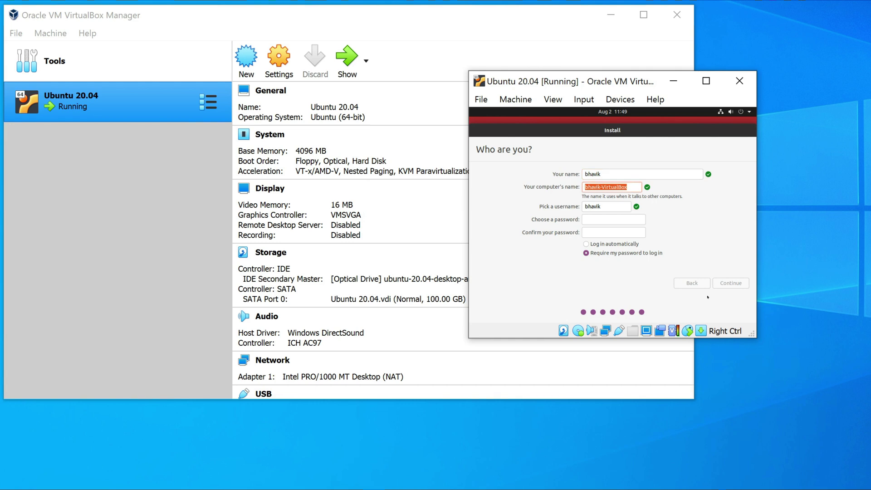
key(Tab)
key(Tab)
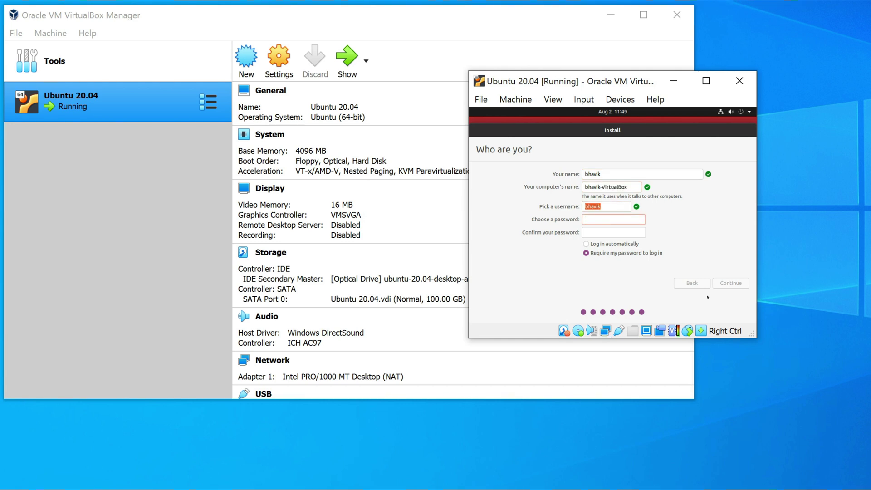
text(●●●●●●)
key(Tab)
text(●●●●)
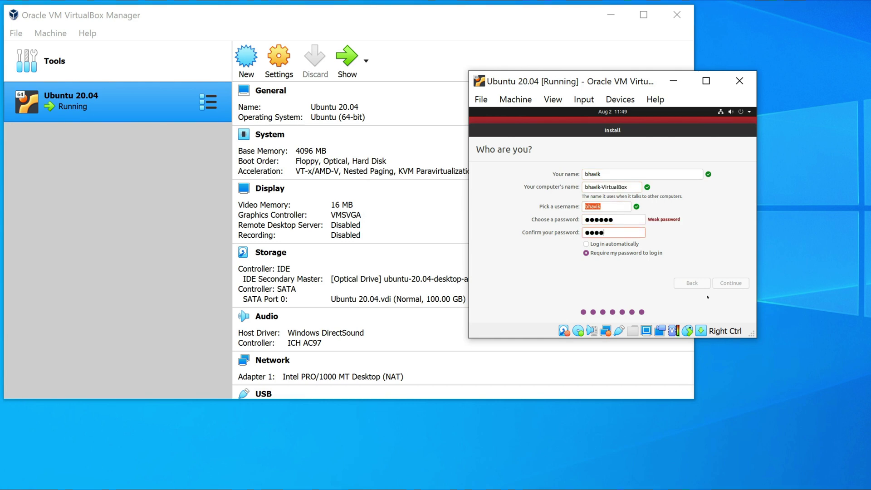
text(●●)
click(721, 283)
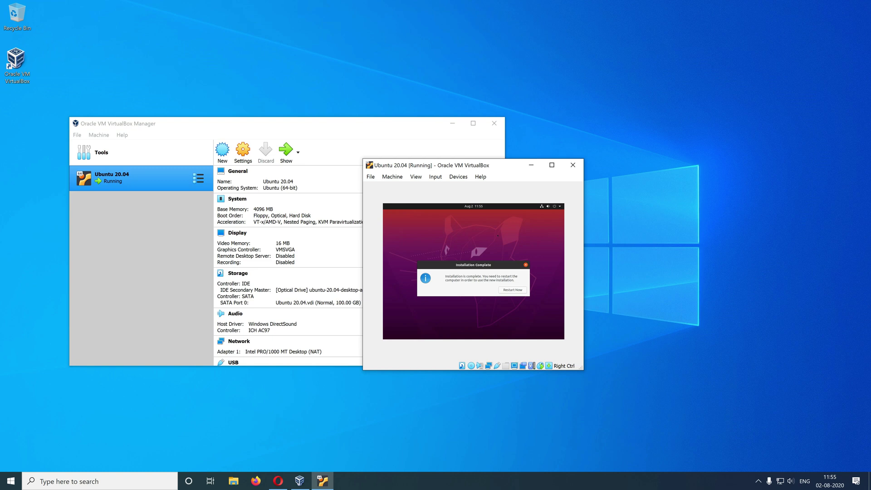
Restart the machine after installation, reload its changed settings, and continue the reboot with the installation medium removed.
click(520, 290)
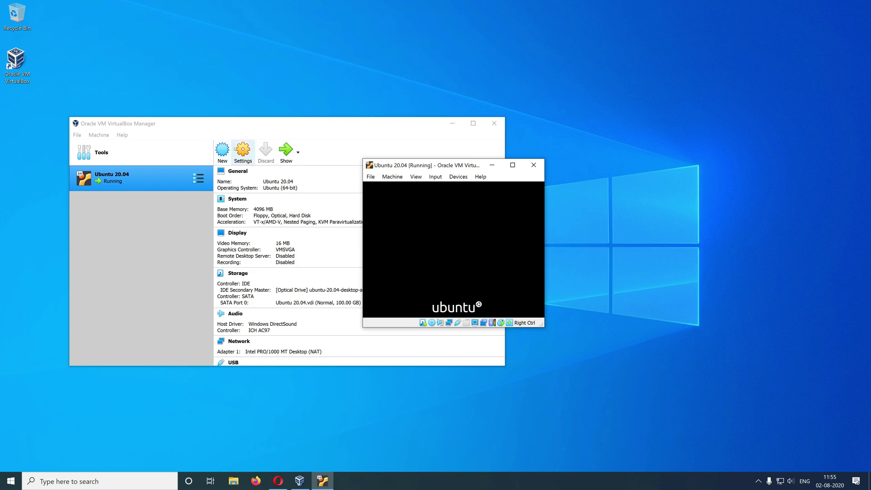
click(243, 152)
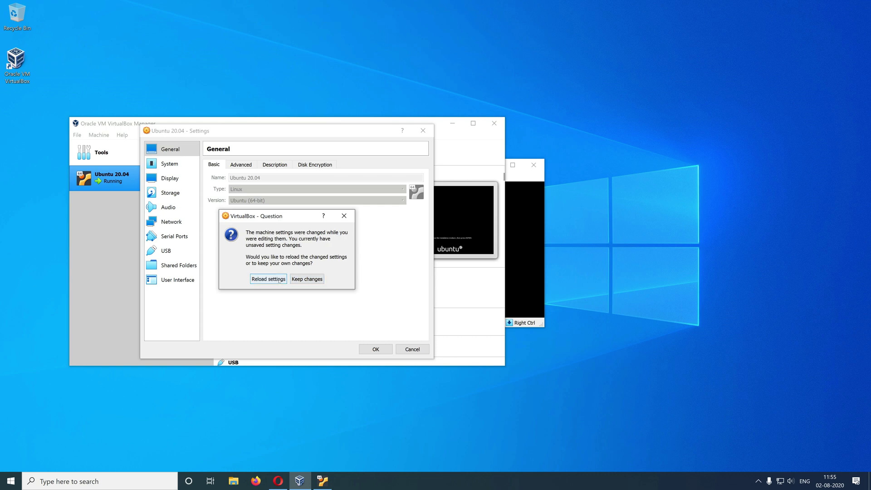
click(278, 281)
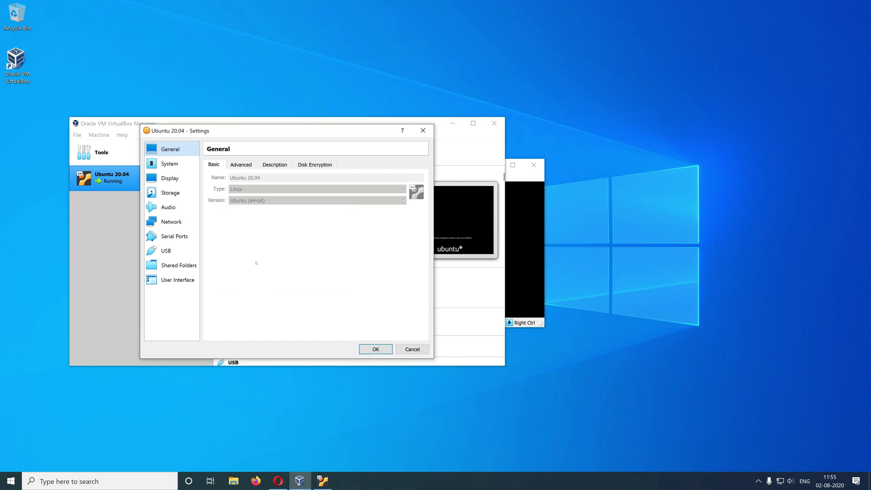
click(183, 196)
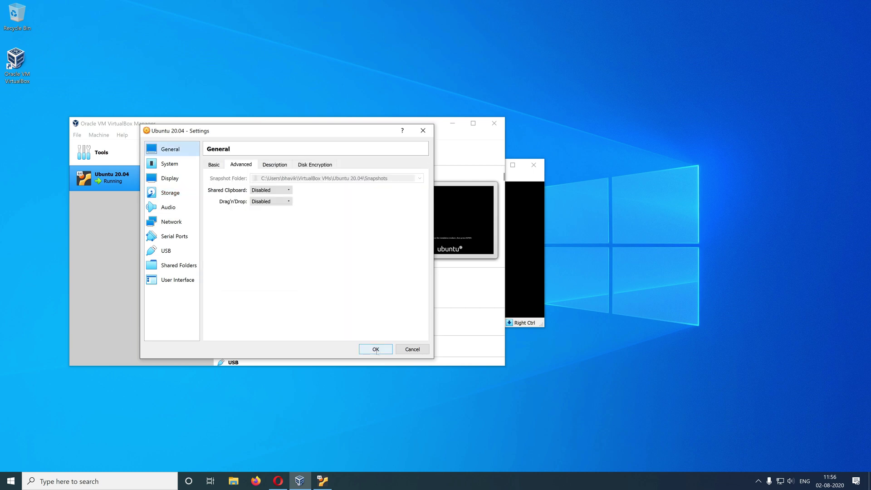
click(376, 350)
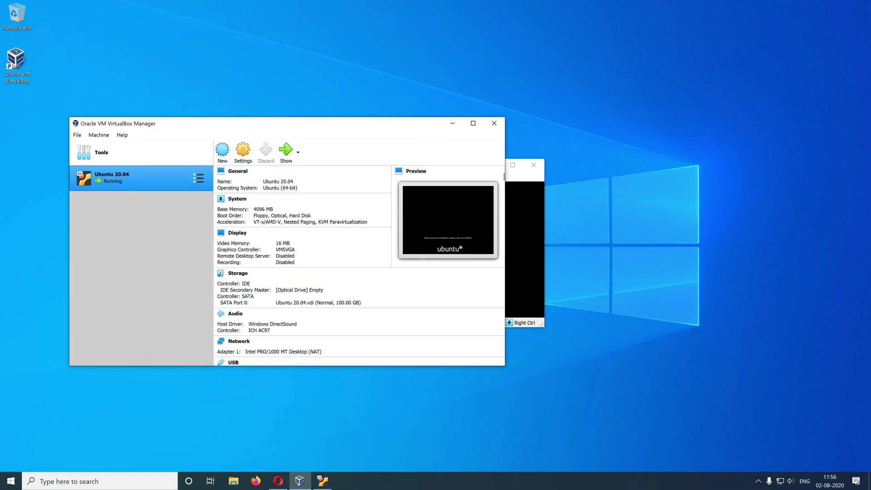
click(522, 177)
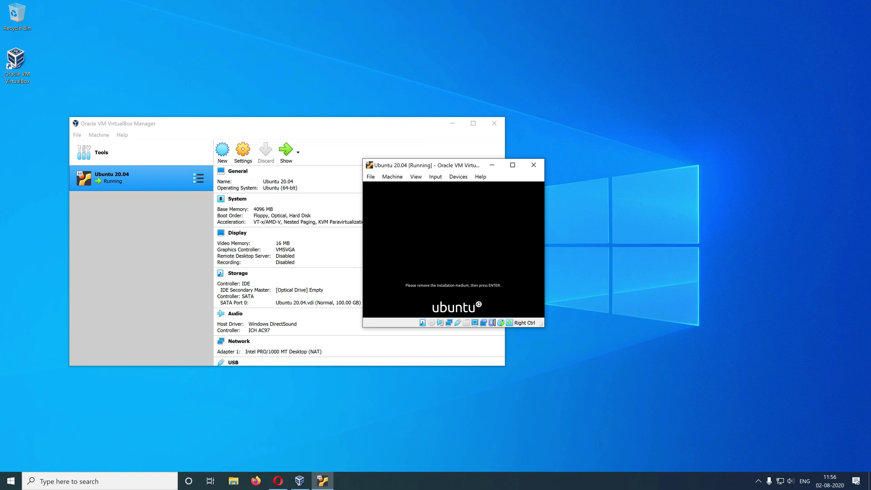
key(Return)
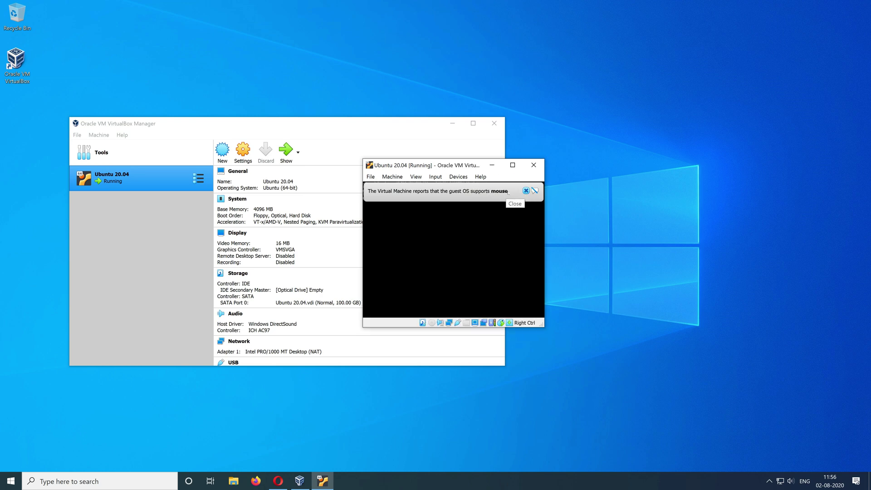
click(526, 190)
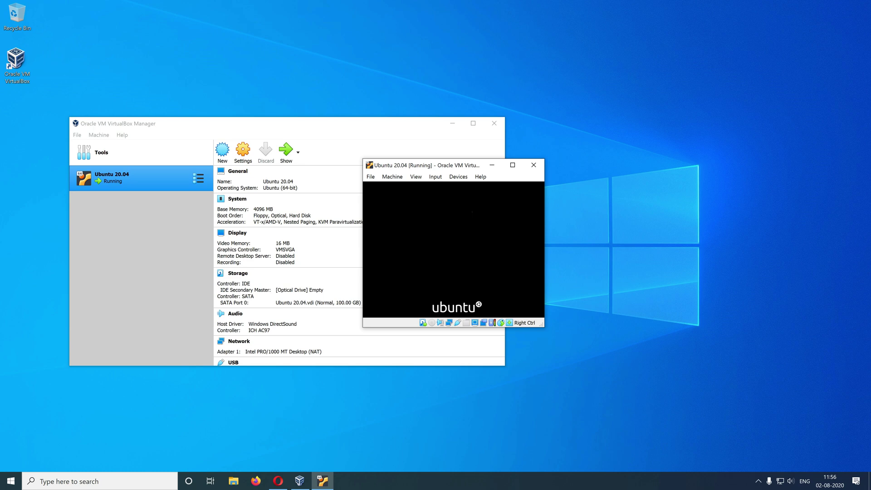
Minimize the VirtualBox Manager, move the machine window aside, and log in to Ubuntu with the account password.
click(453, 123)
drag(451, 165, 288, 106)
click(282, 186)
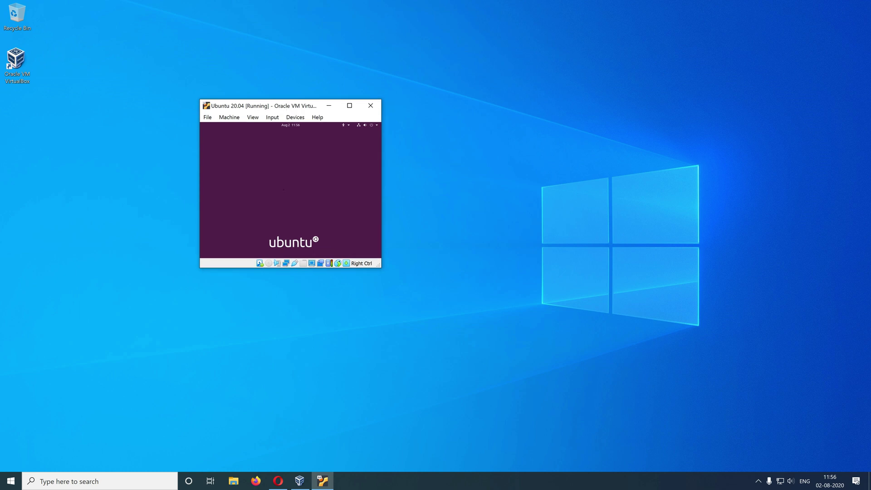
text(••••••)
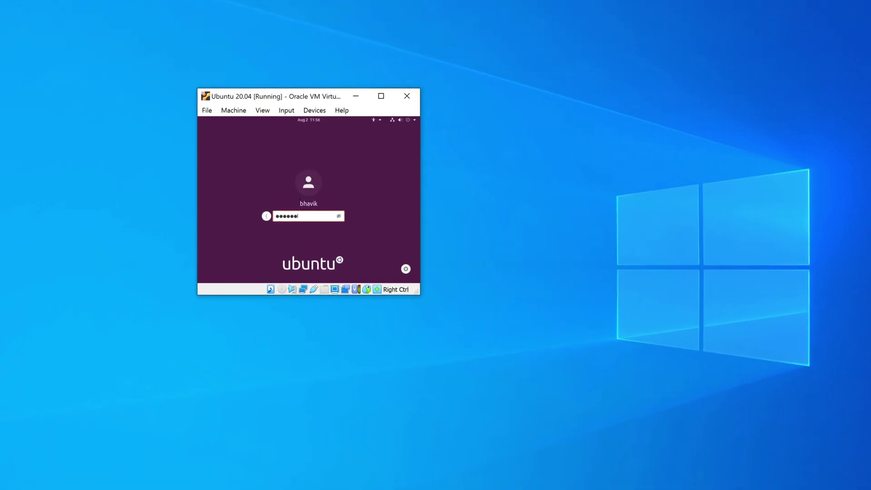
key(Return)
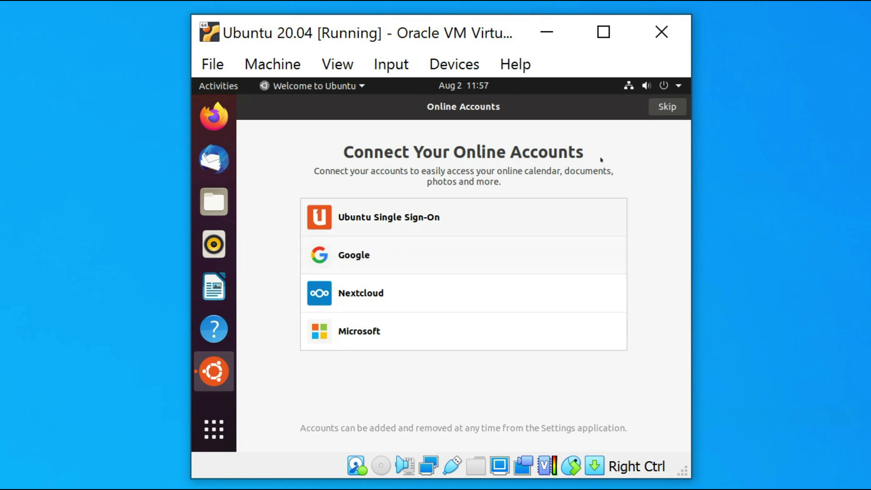
Complete the Ubuntu welcome setup, skipping online accounts and Livepatch and choosing not to send system info.
click(678, 115)
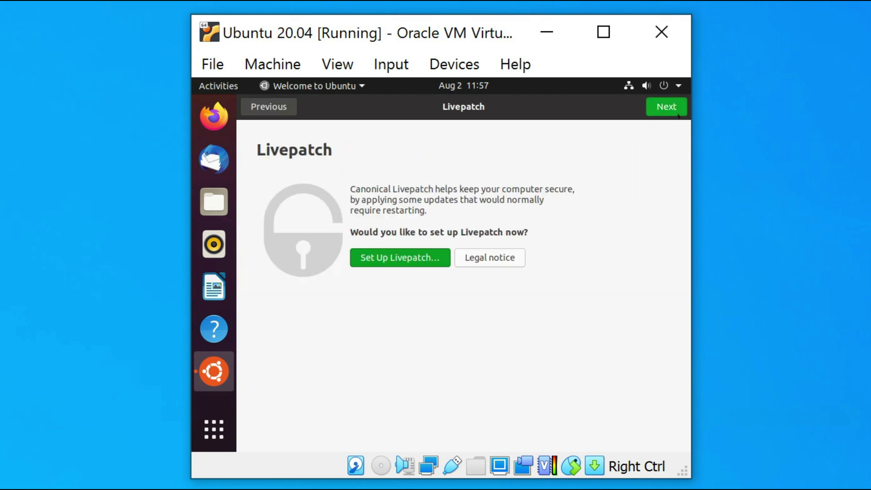
click(678, 113)
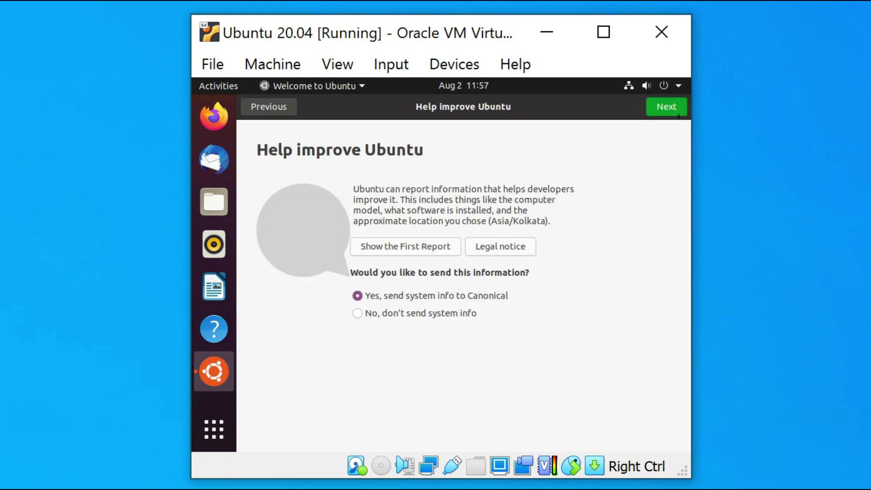
click(358, 313)
click(664, 109)
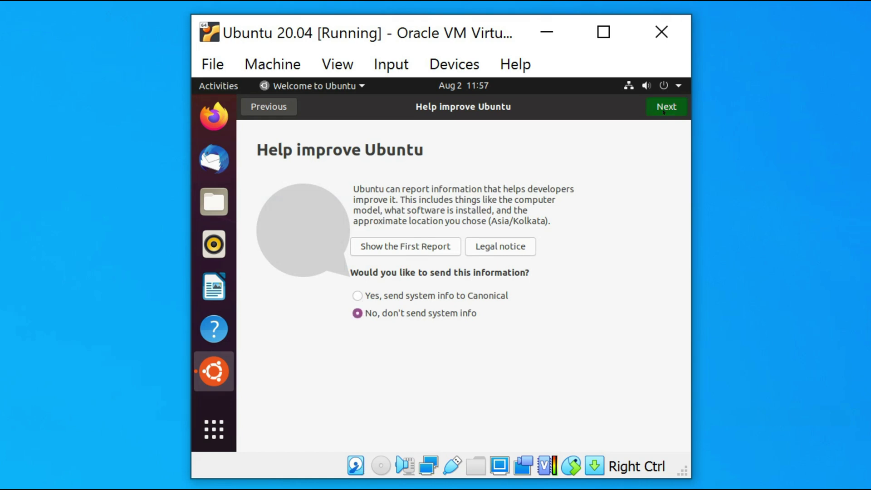
click(665, 108)
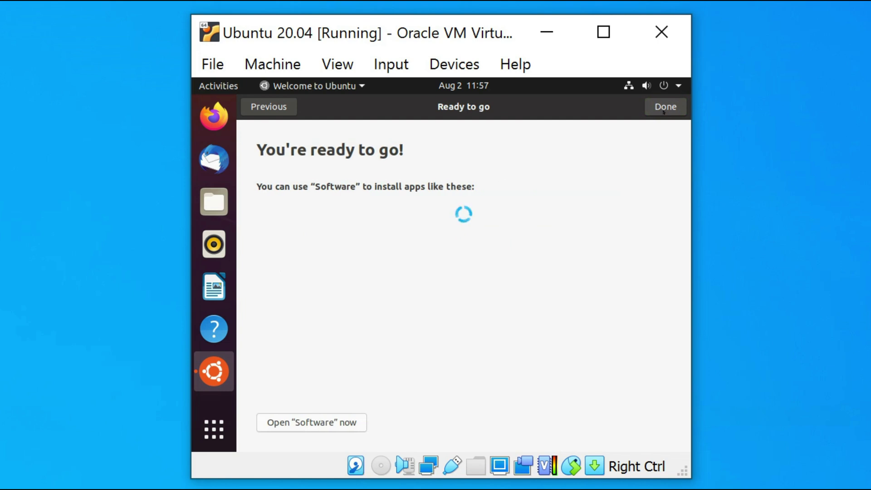
click(664, 112)
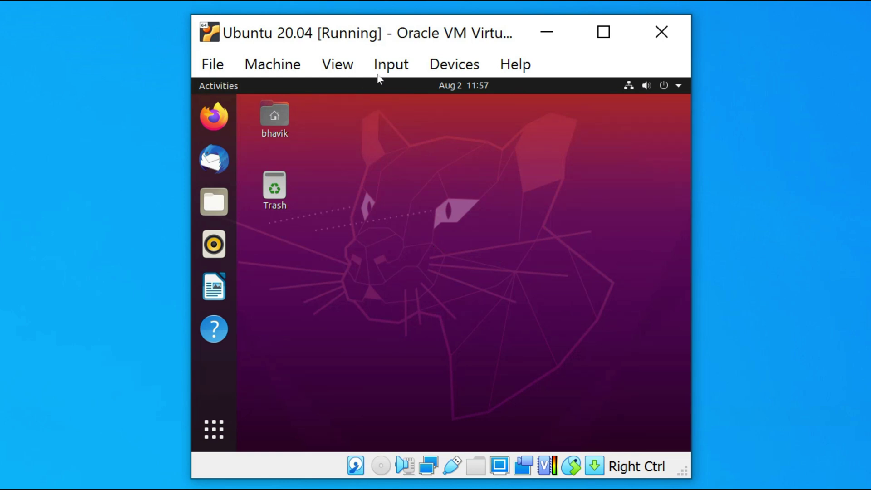
Insert the Guest Additions CD image, run its installer in Ubuntu with the account password, and close the installer window when it finishes.
click(393, 68)
mouse_move(433, 72)
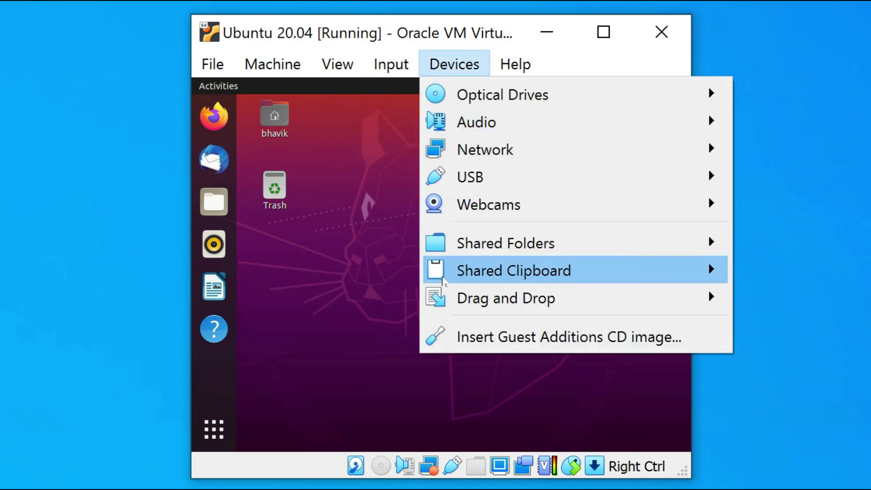
click(453, 336)
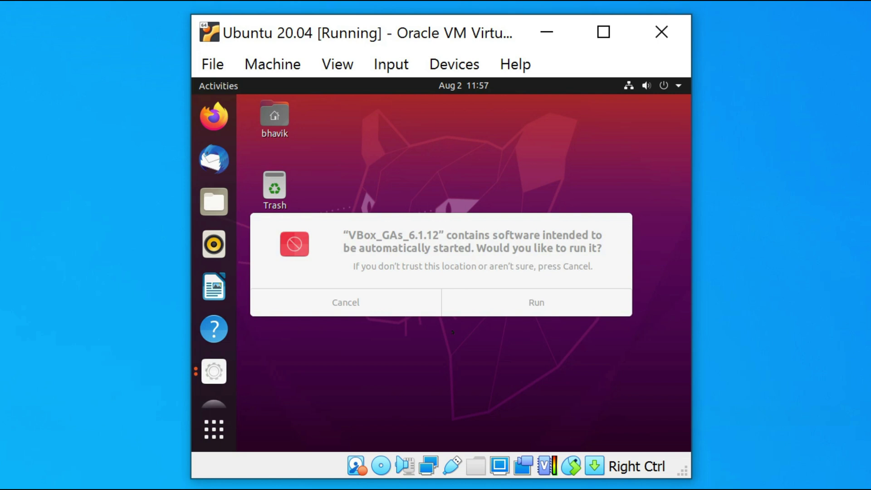
click(494, 309)
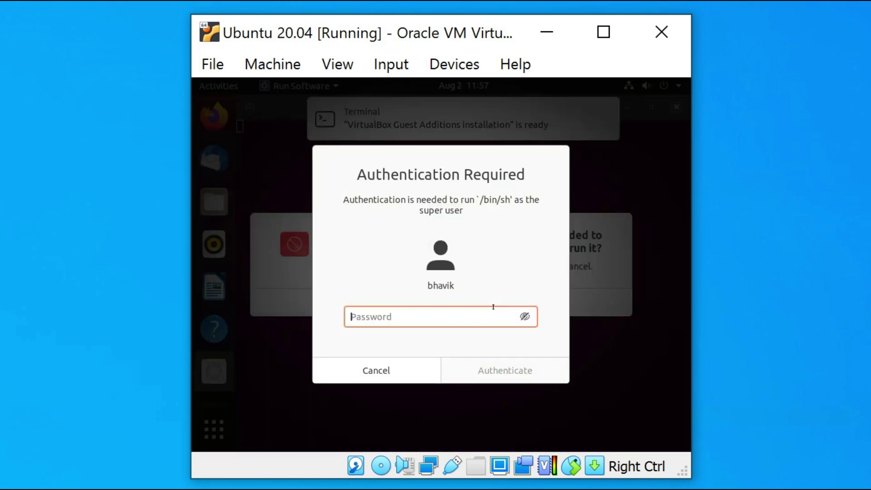
text(********)
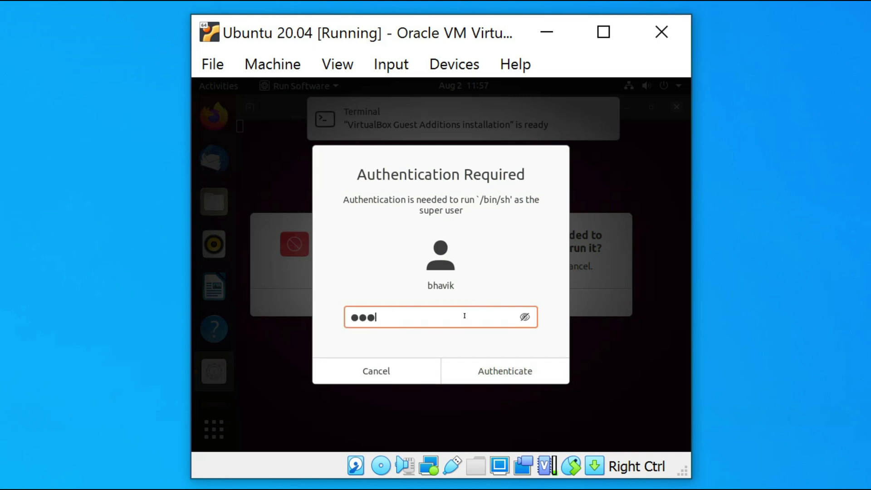
key(Return)
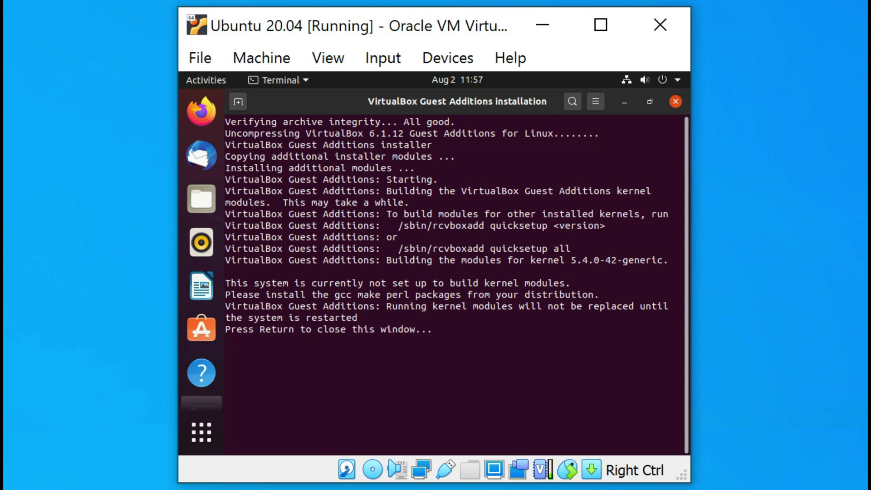
key(Return)
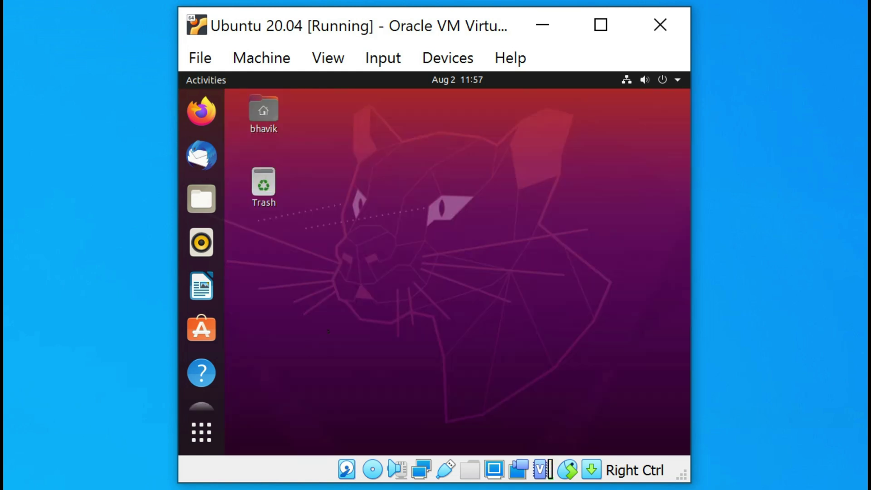
Restart Ubuntu from within the guest and dismiss the machine's notification during boot.
click(663, 80)
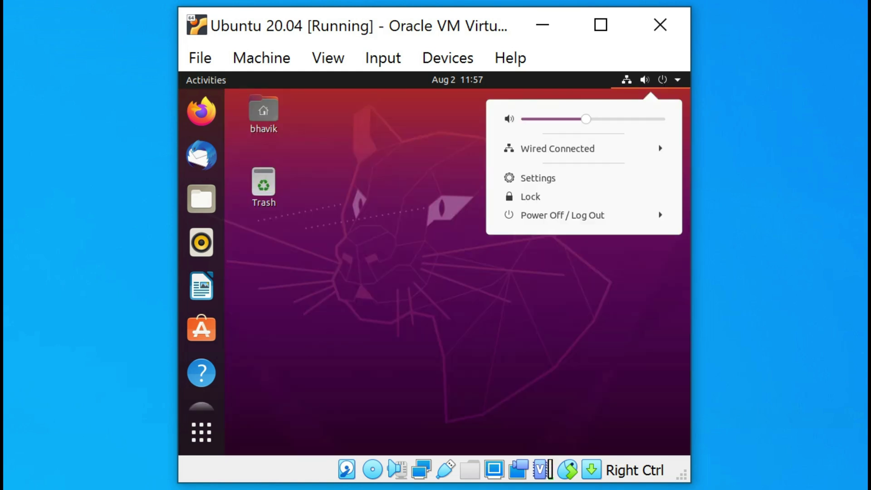
click(557, 221)
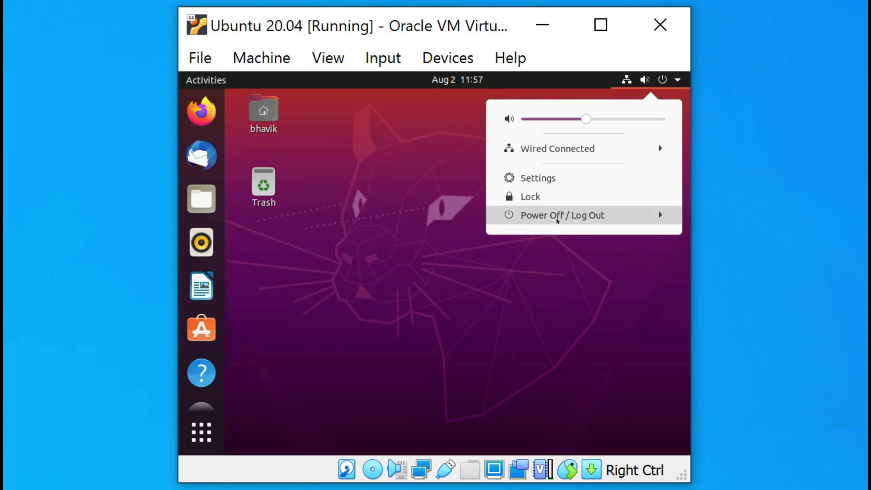
click(558, 283)
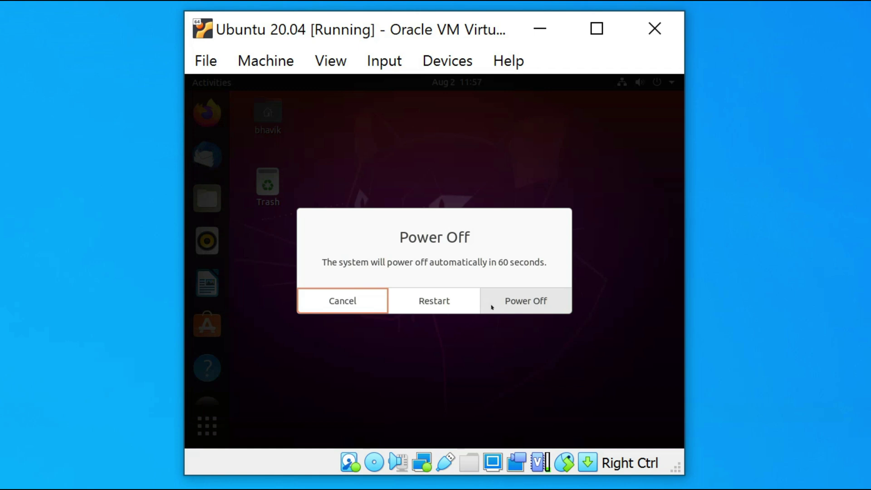
click(472, 308)
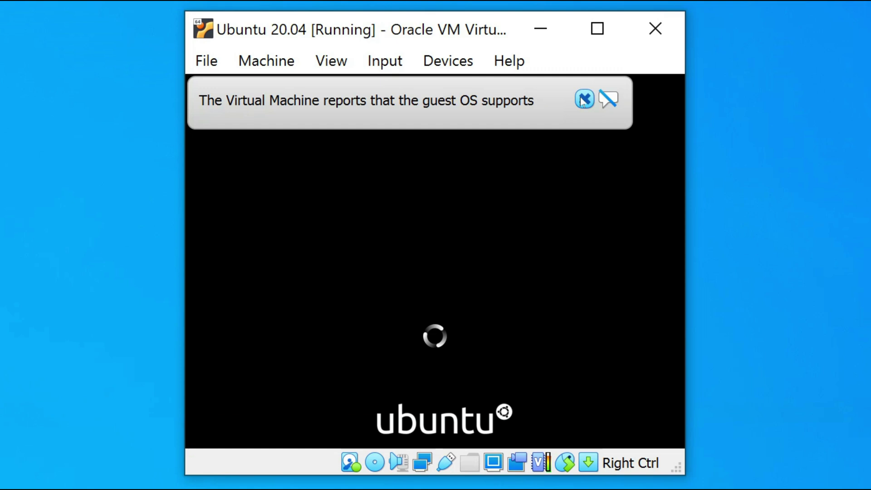
click(585, 99)
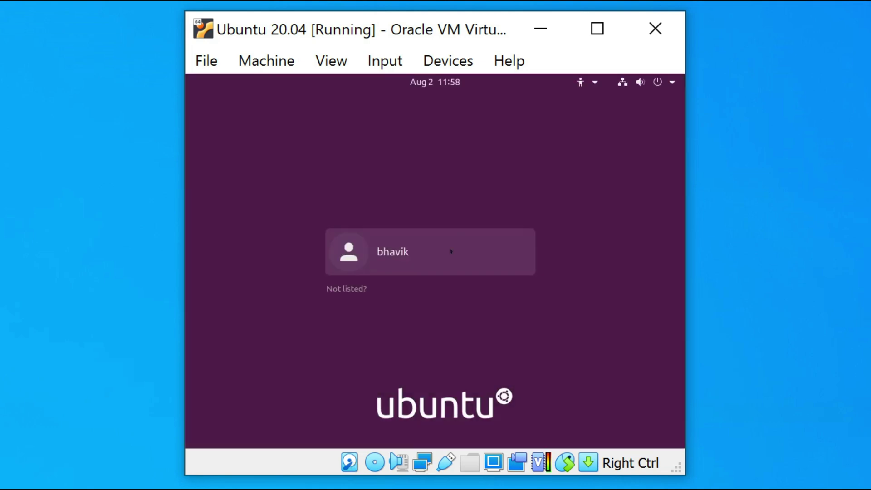
Log in to the Ubuntu account with the account password.
click(450, 251)
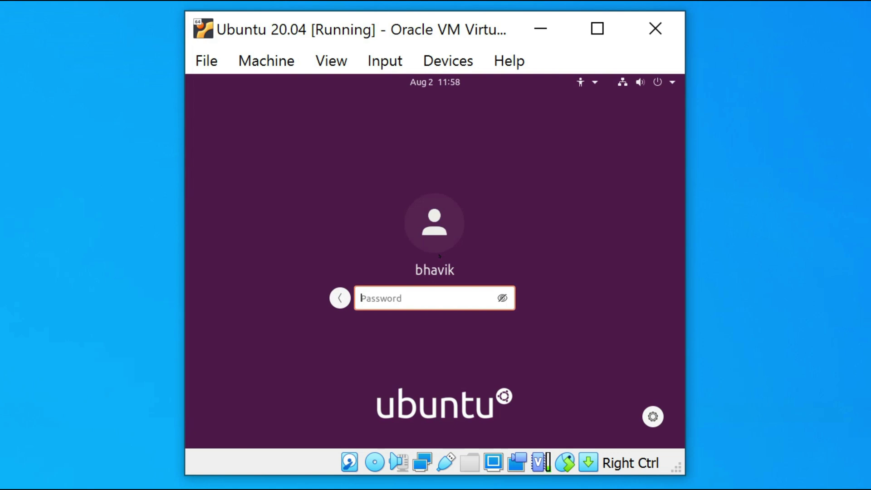
text(******)
key(Return)
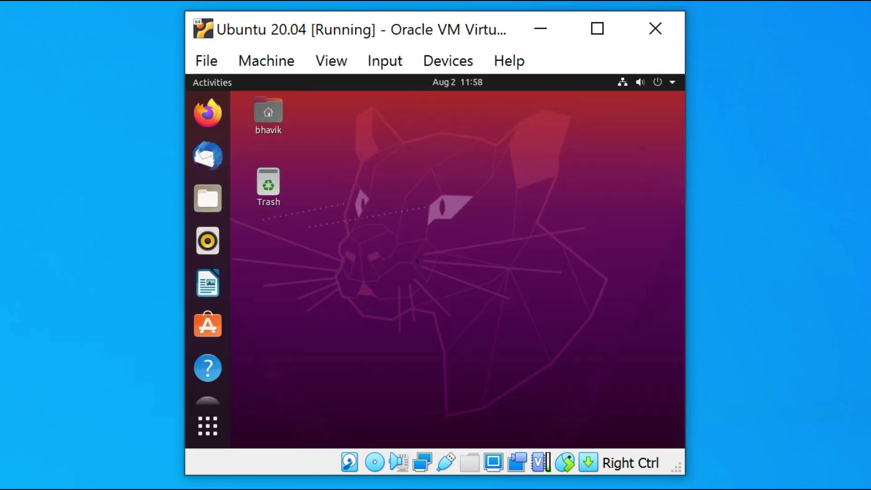
In Ubuntu's display settings, set the resolution to 1920 × 1200 (16:10) and the scale to 200 %, apply and keep the changes.
right_click(322, 162)
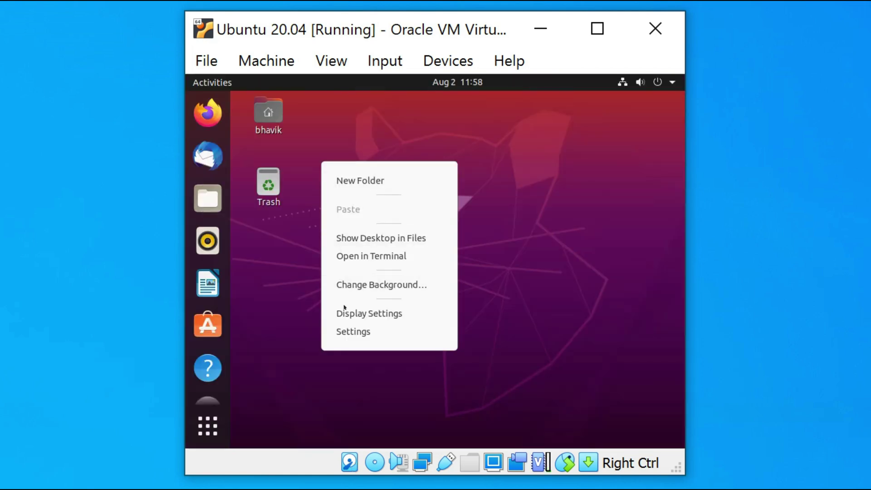
click(346, 314)
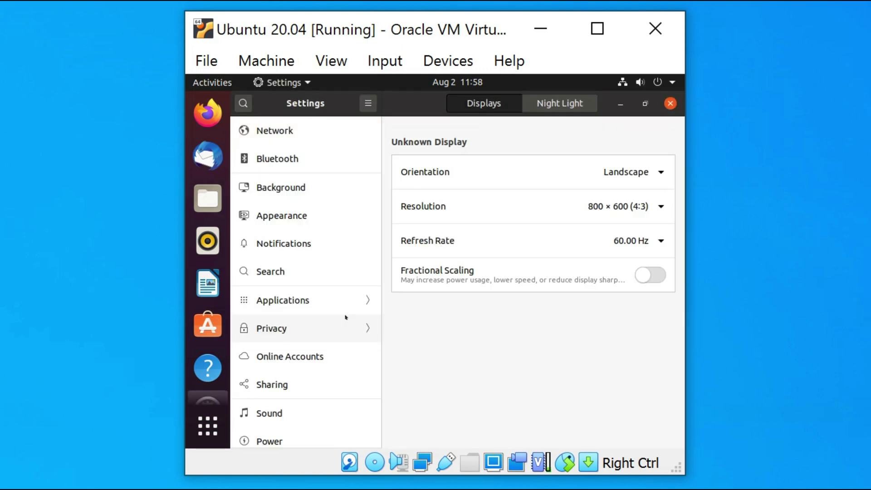
click(616, 241)
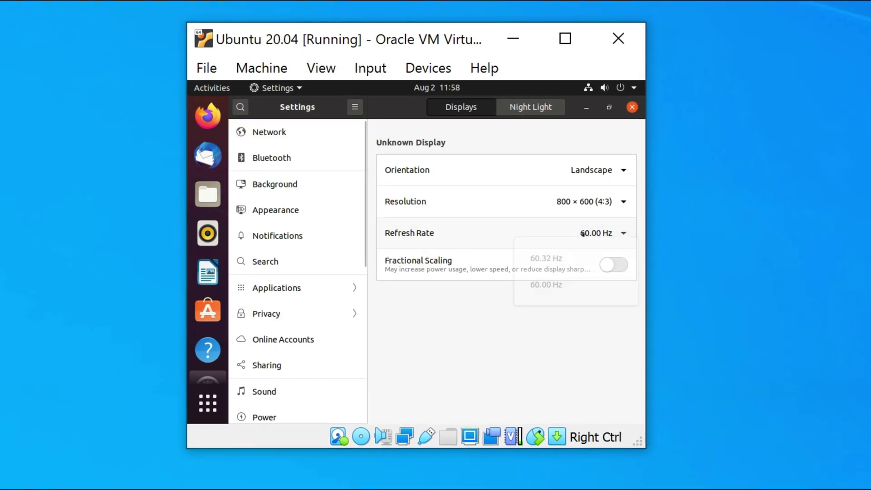
click(568, 207)
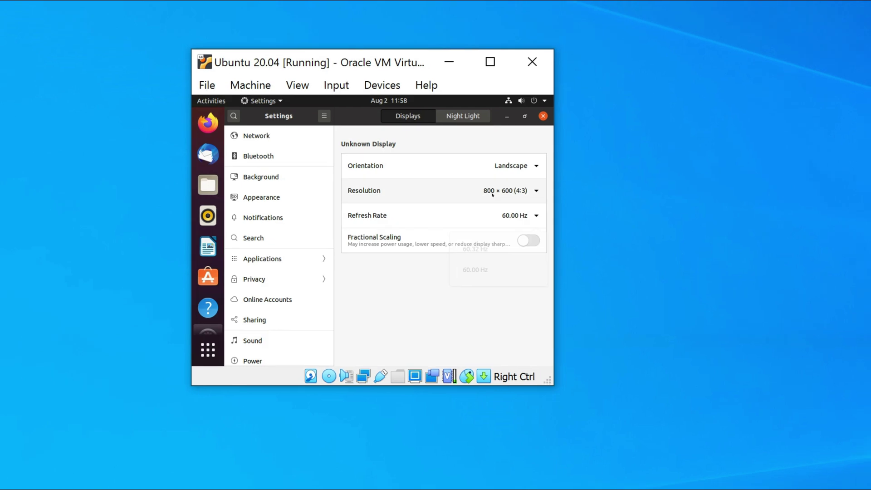
click(474, 191)
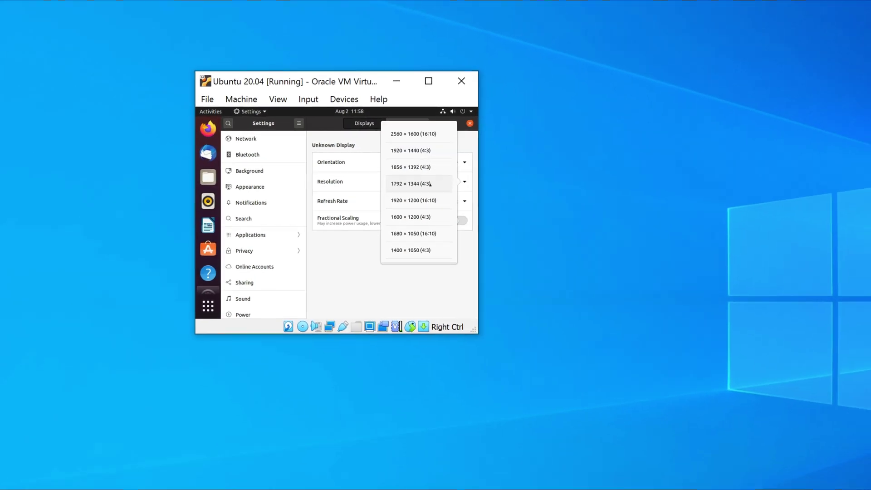
click(417, 198)
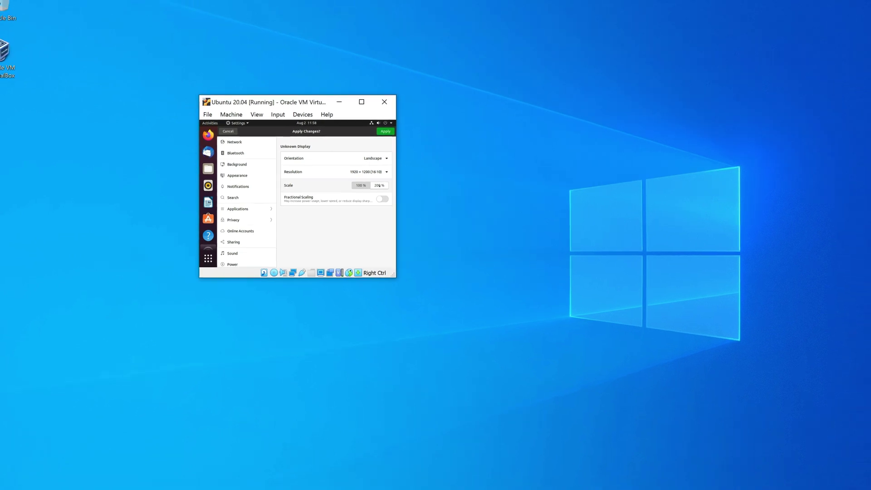
click(373, 184)
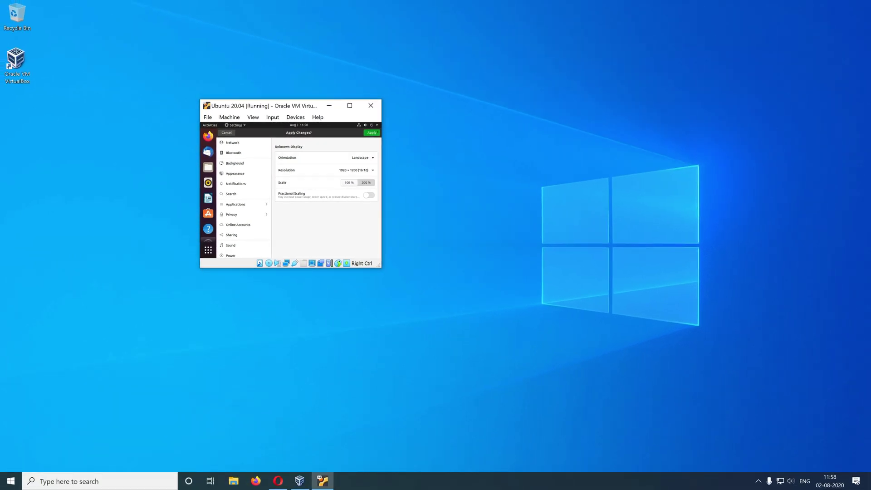
click(372, 133)
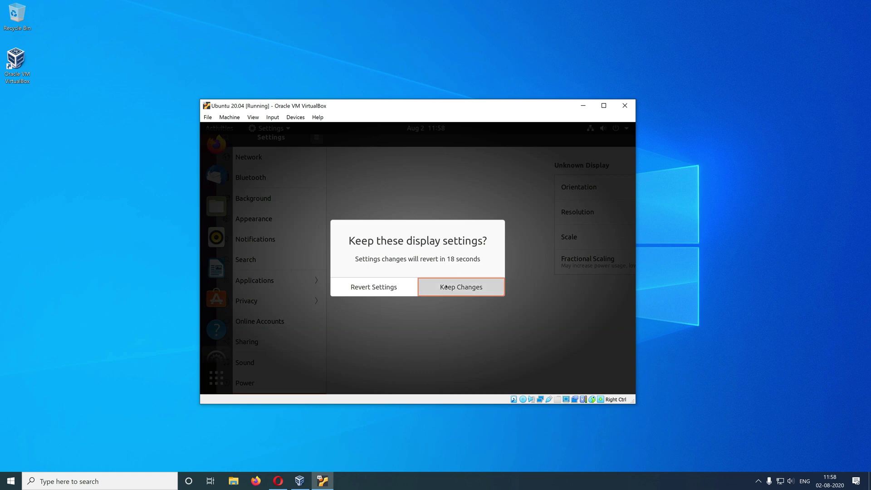
click(441, 282)
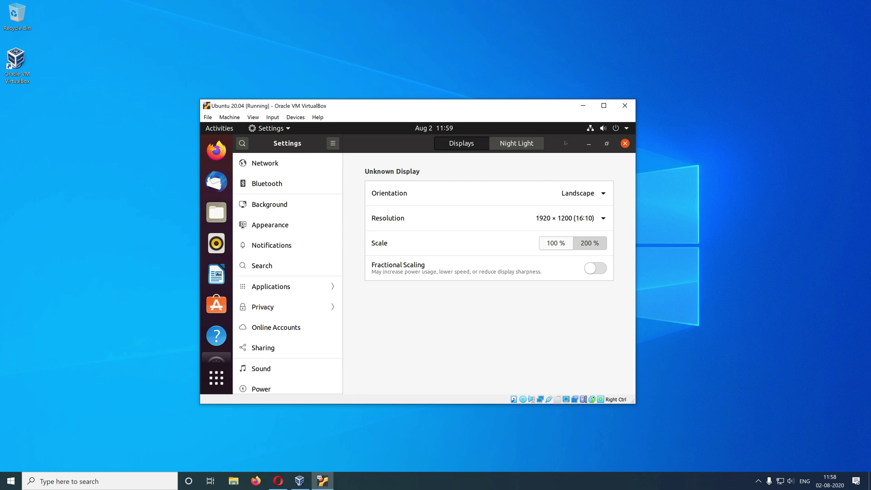
Try to apply a display resolution of 1920 × 1440 (4:3) and keep it.
click(576, 214)
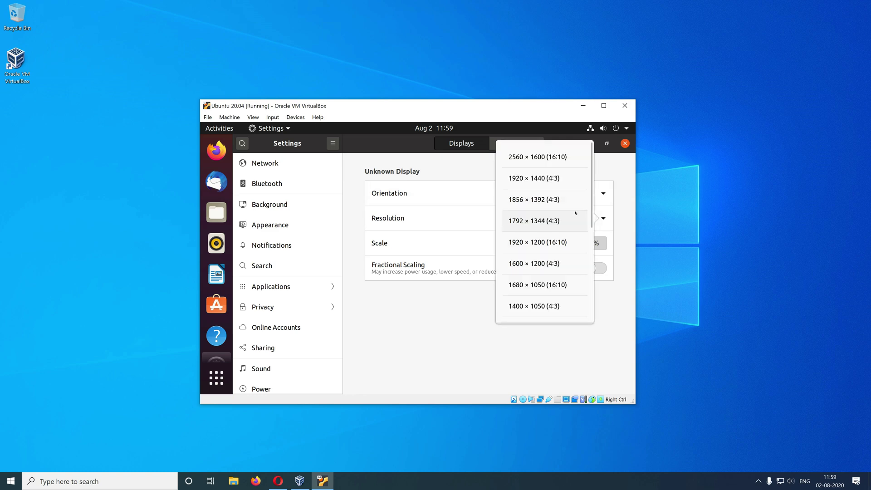
click(568, 182)
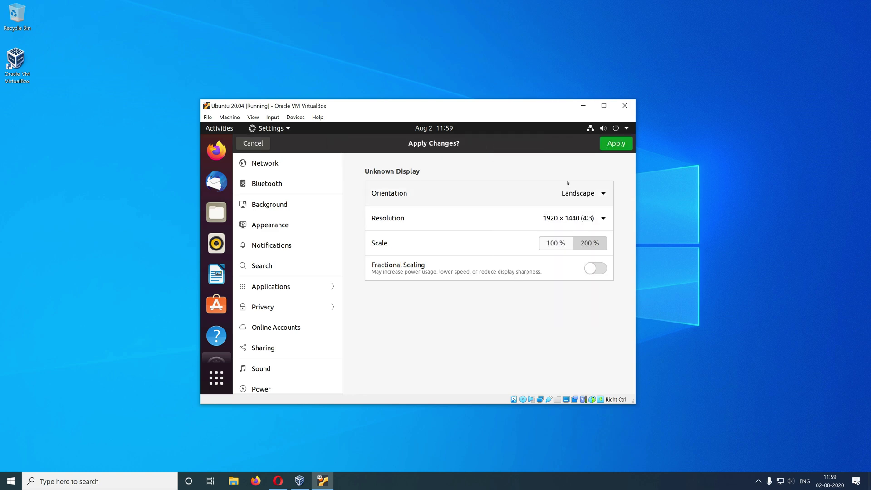
click(612, 146)
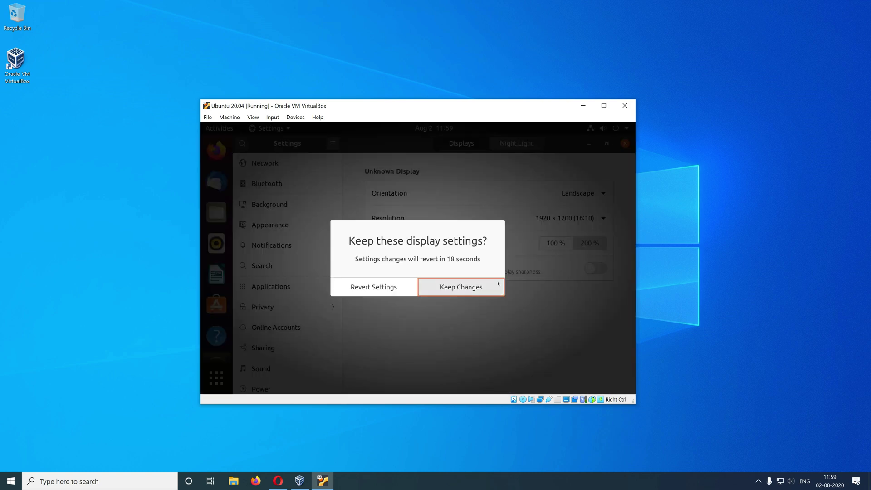
click(455, 286)
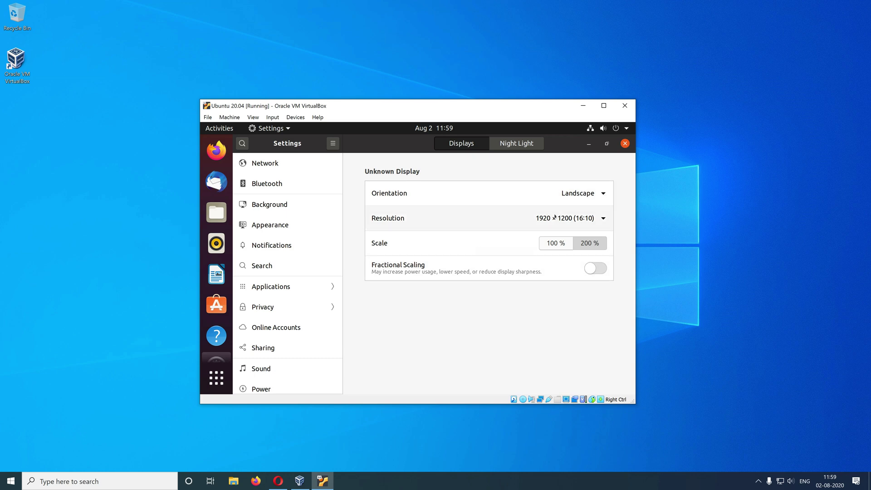
Set the display scale to 100 %, apply it and keep the changes.
click(560, 246)
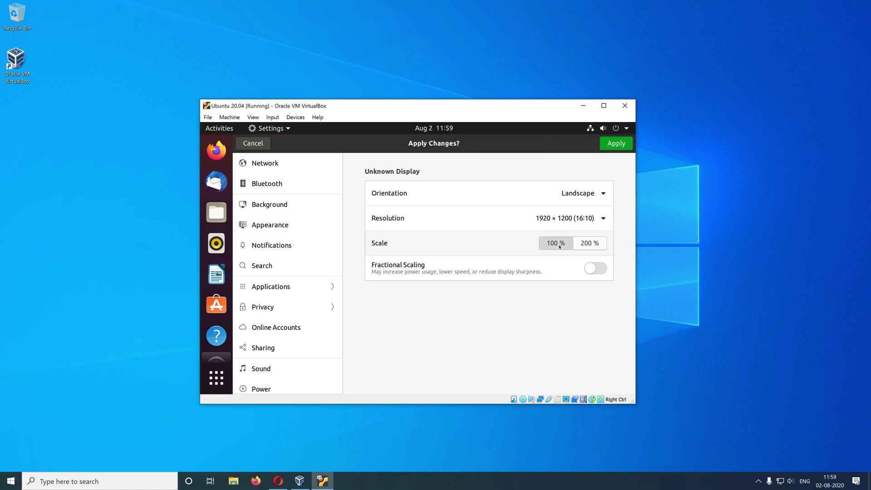
click(611, 144)
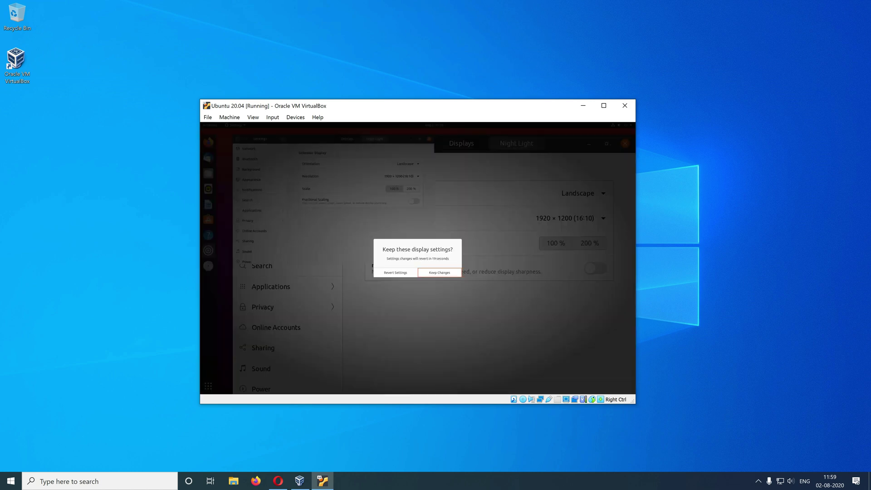
click(450, 275)
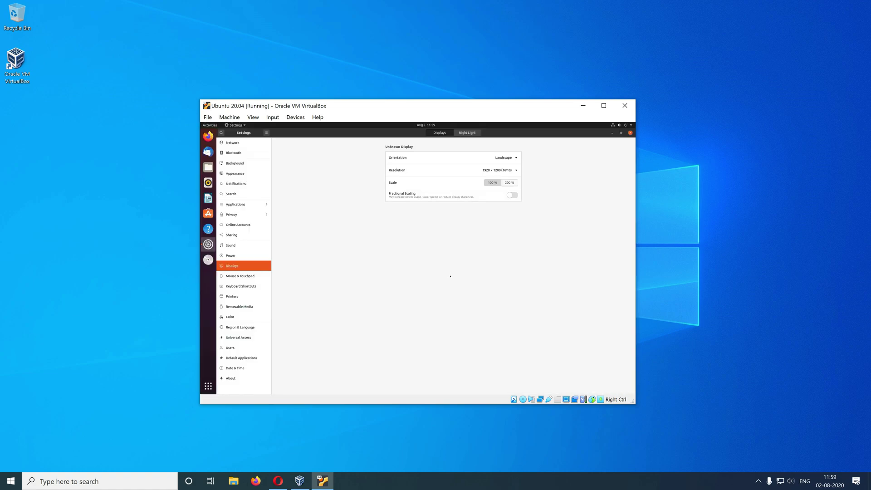